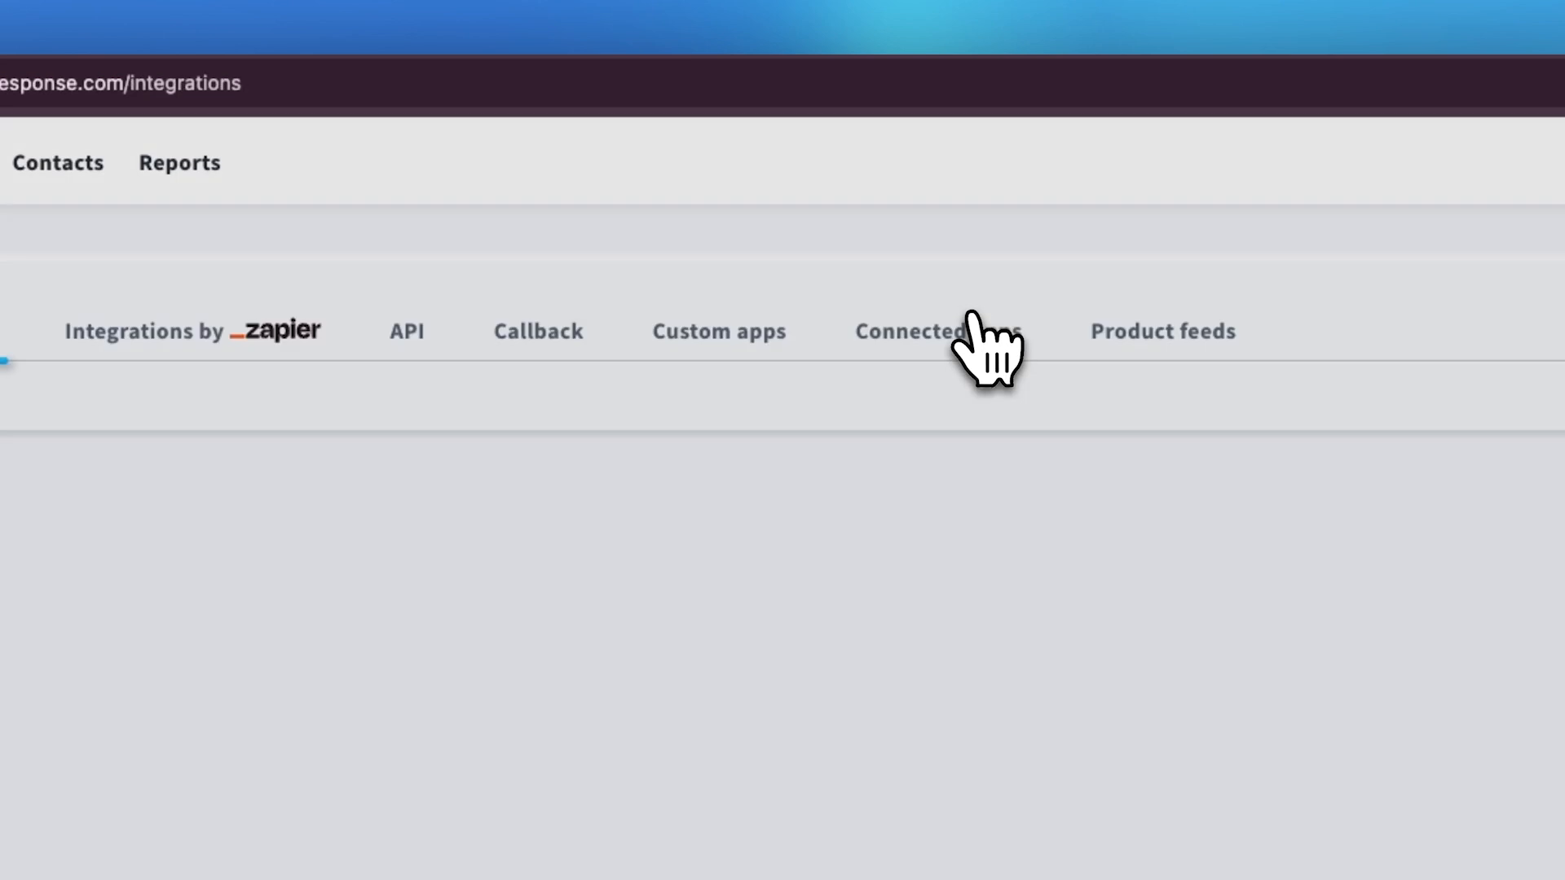
Open the details of the featured PrestaShop integration in GetResponse's integrations list
{"action": "scroll", "coordinate": [731, 521], "scroll_direction": "down", "scroll_amount": 5}
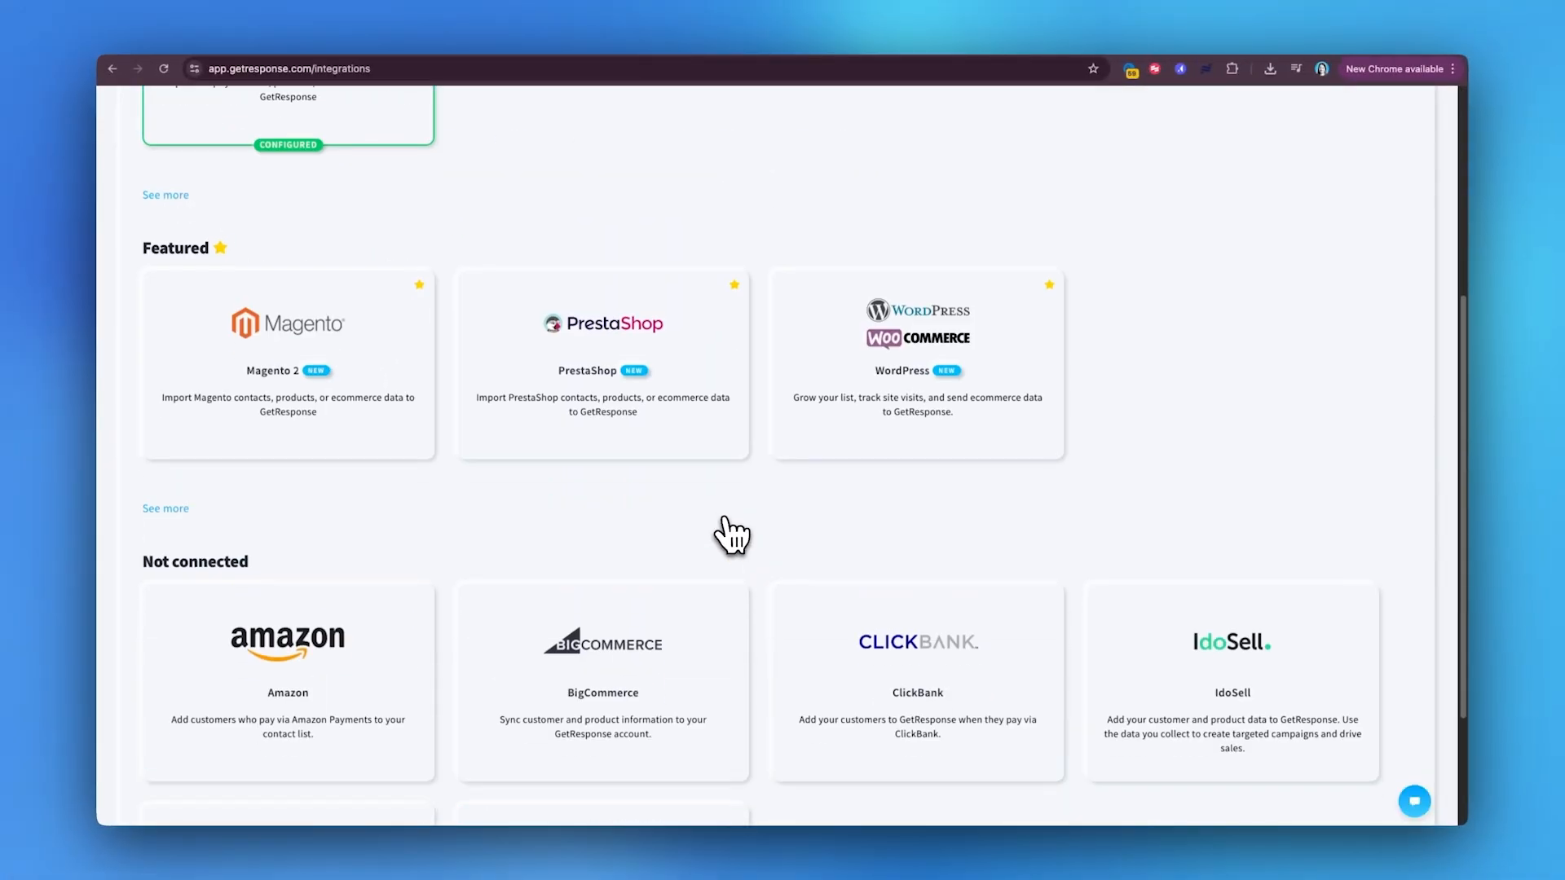
{"action": "scroll", "coordinate": [730, 538], "scroll_direction": "up", "scroll_amount": 2}
{"action": "mouse_move", "coordinate": [639, 600]}
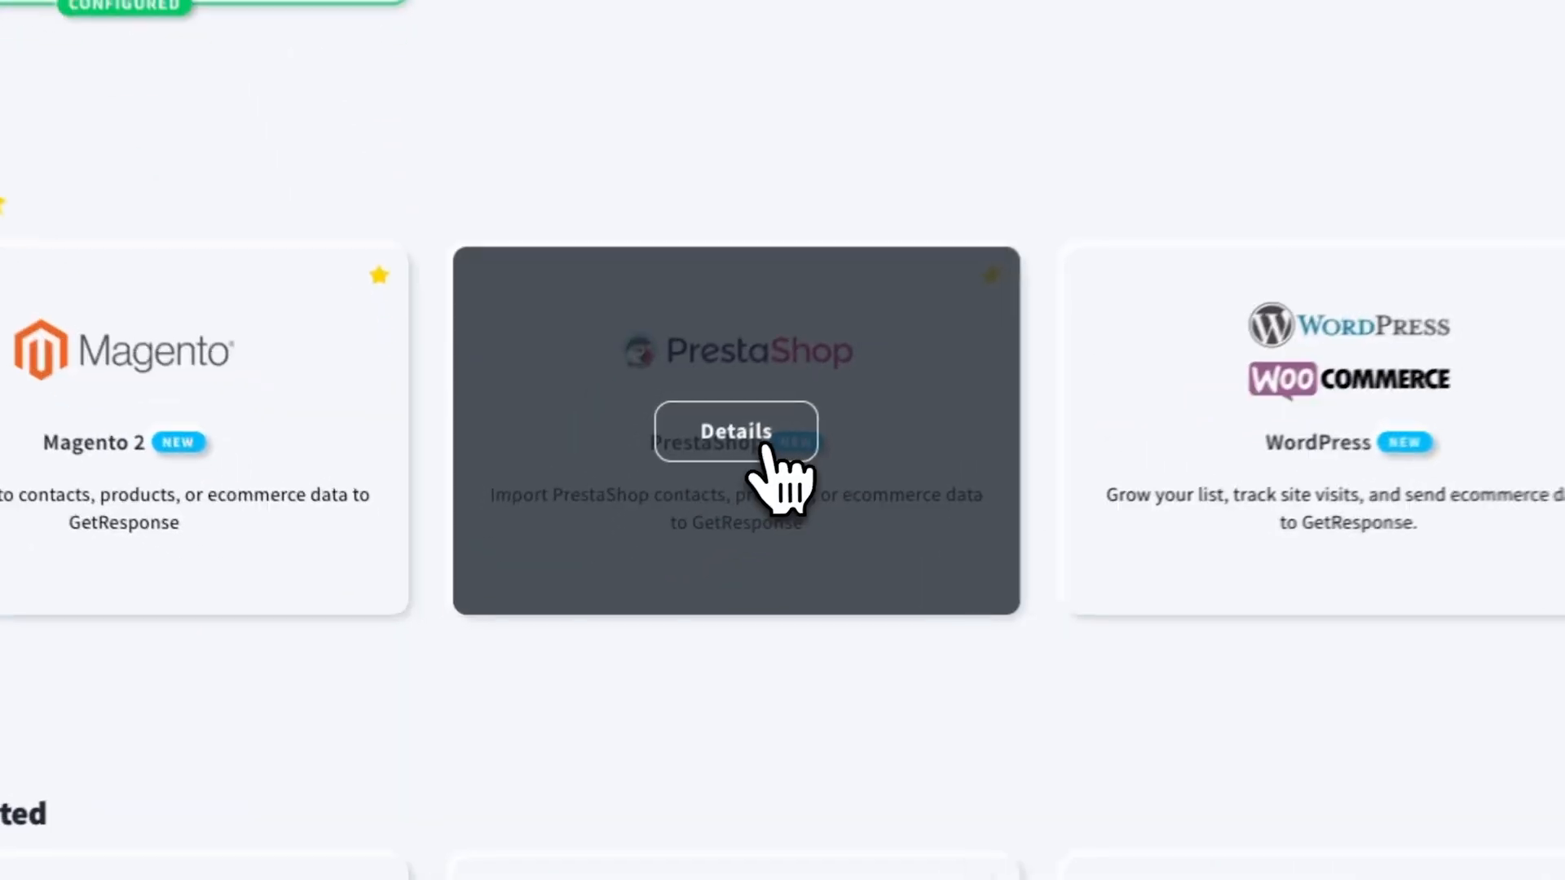
{"action": "left_click", "coordinate": [615, 552]}
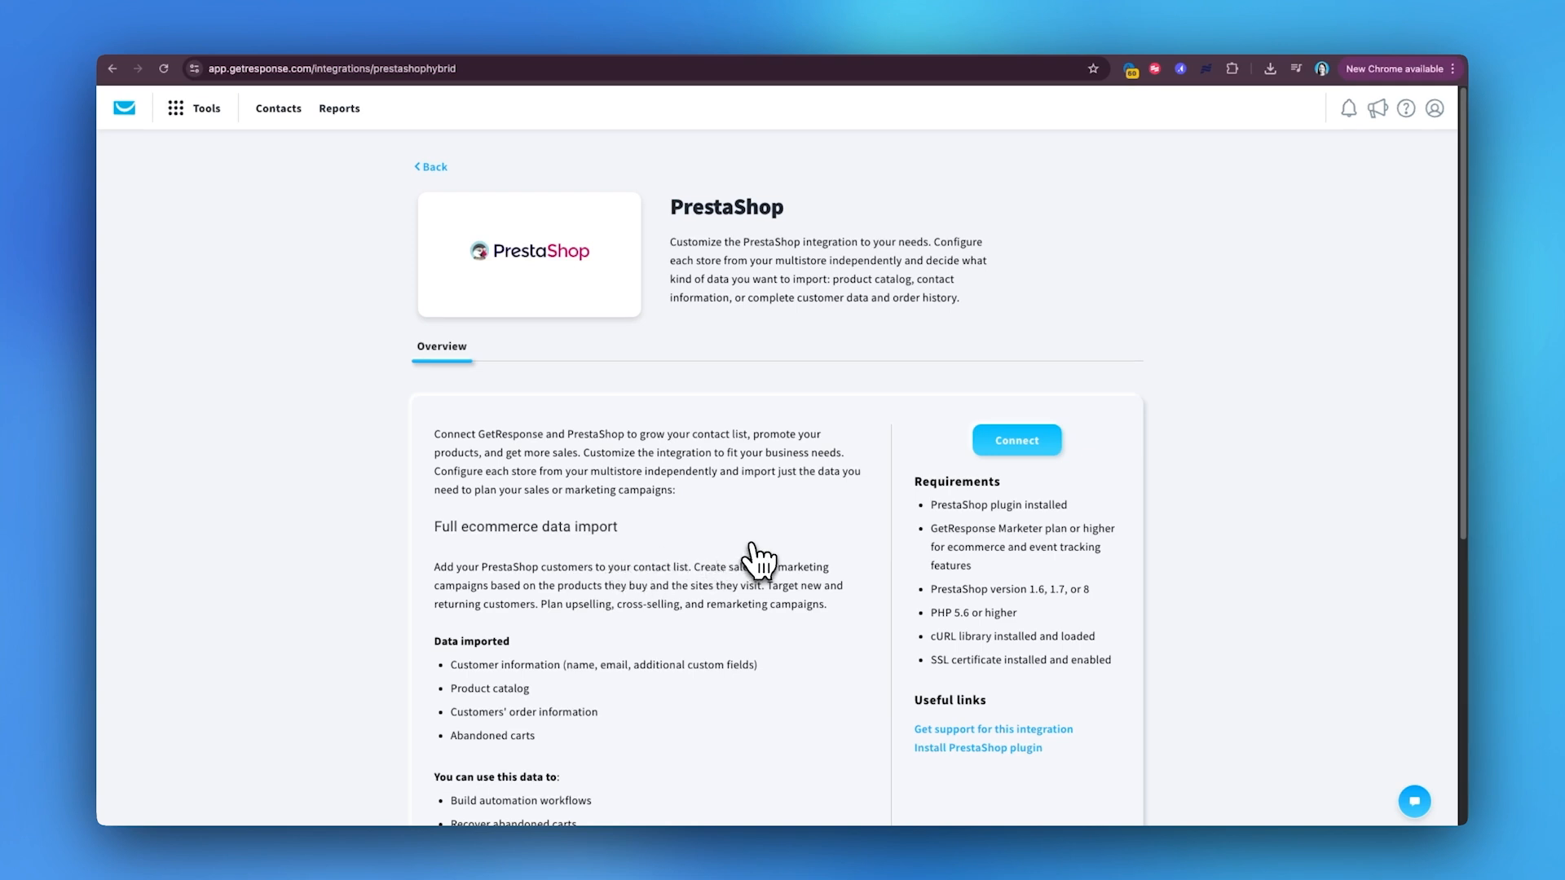
Open the PrestaShop plugin's install page from the integration's useful links and download grprestashop.zip from the latest release, 2.0.2
{"action": "scroll", "coordinate": [826, 613], "scroll_direction": "down", "scroll_amount": 1}
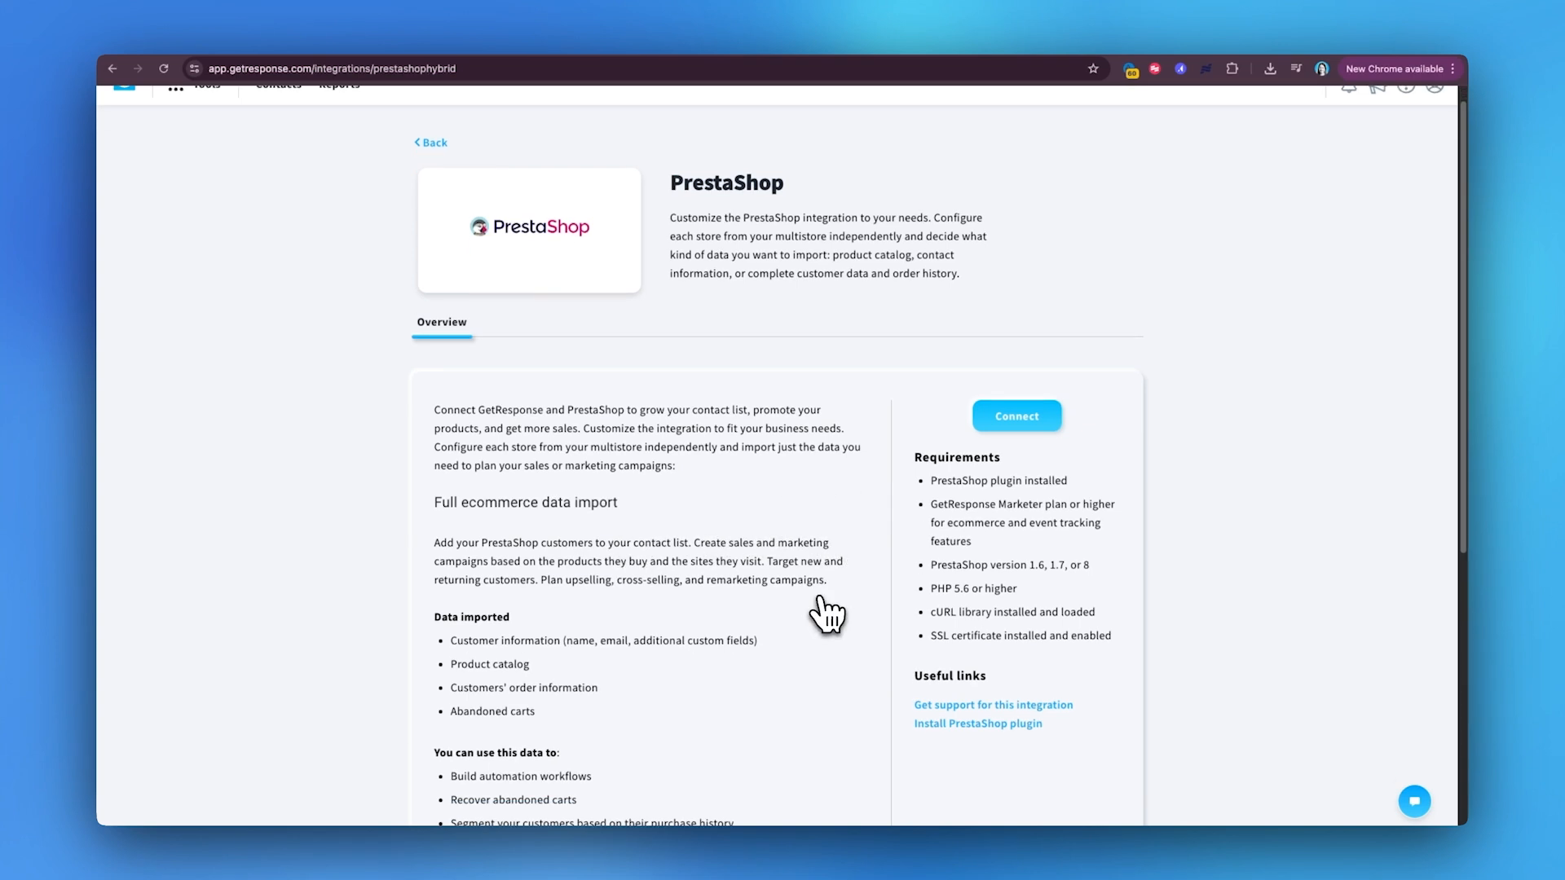
{"action": "scroll", "coordinate": [855, 647], "scroll_direction": "down", "scroll_amount": 1}
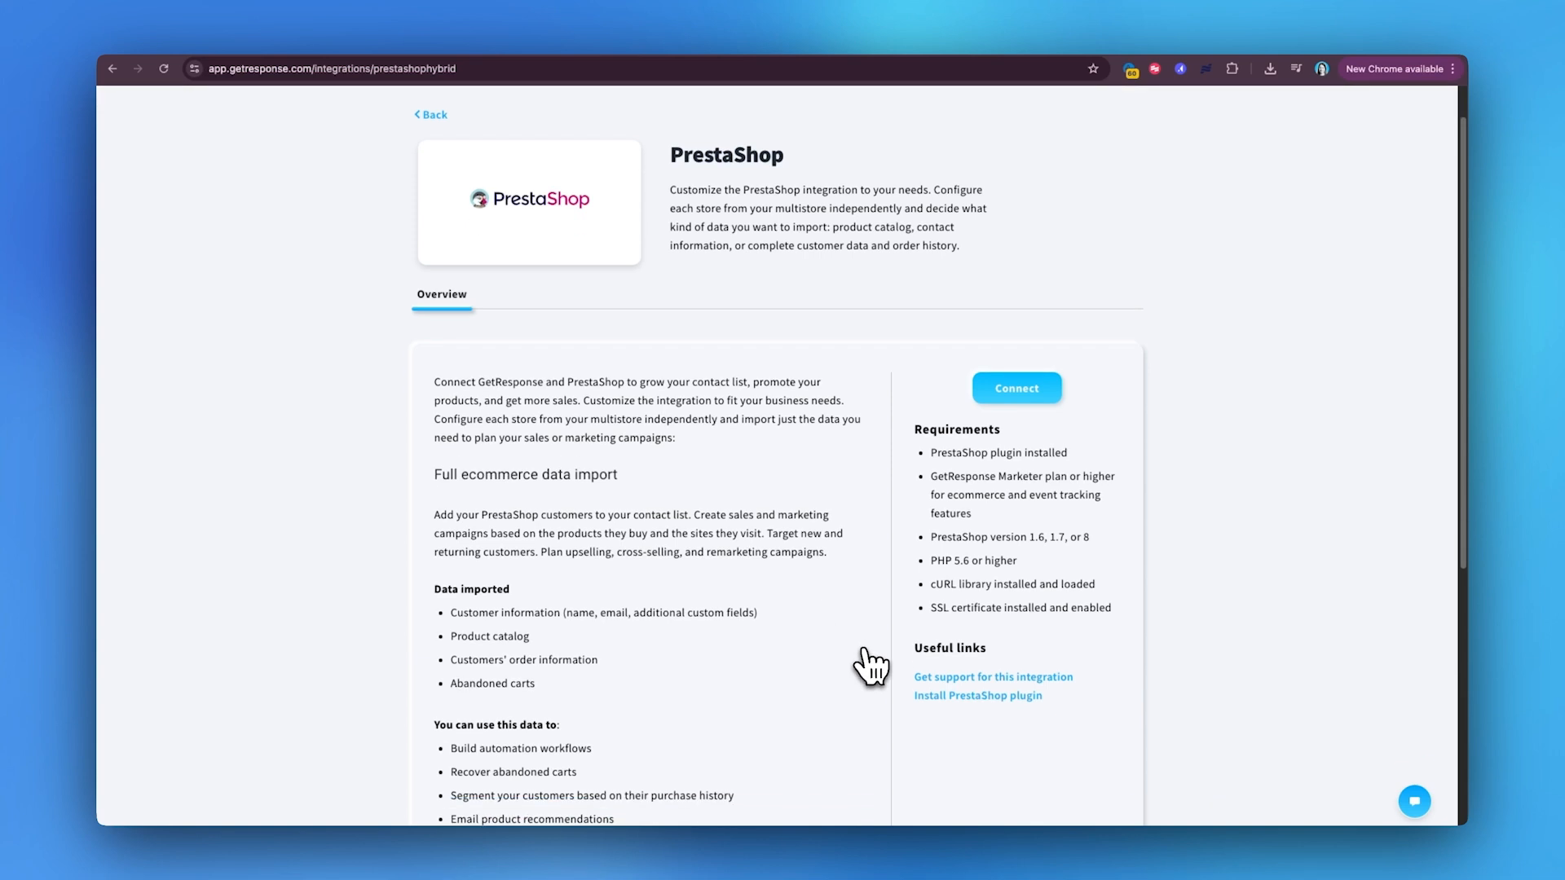
{"action": "left_click", "coordinate": [991, 697]}
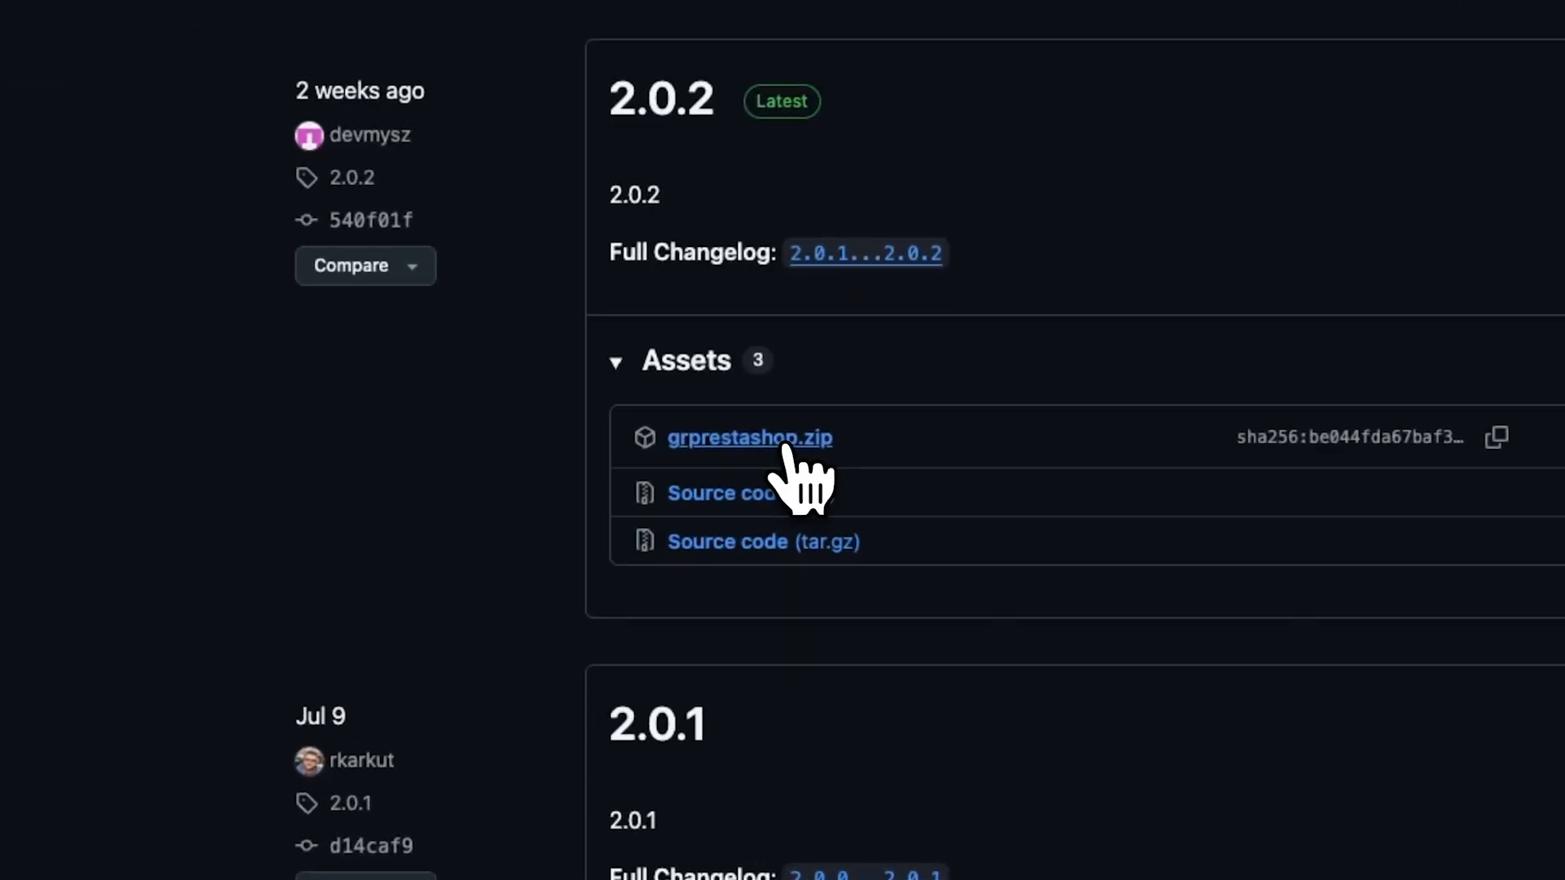
{"action": "left_click", "coordinate": [784, 444]}
{"action": "mouse_move", "coordinate": [1167, 116]}
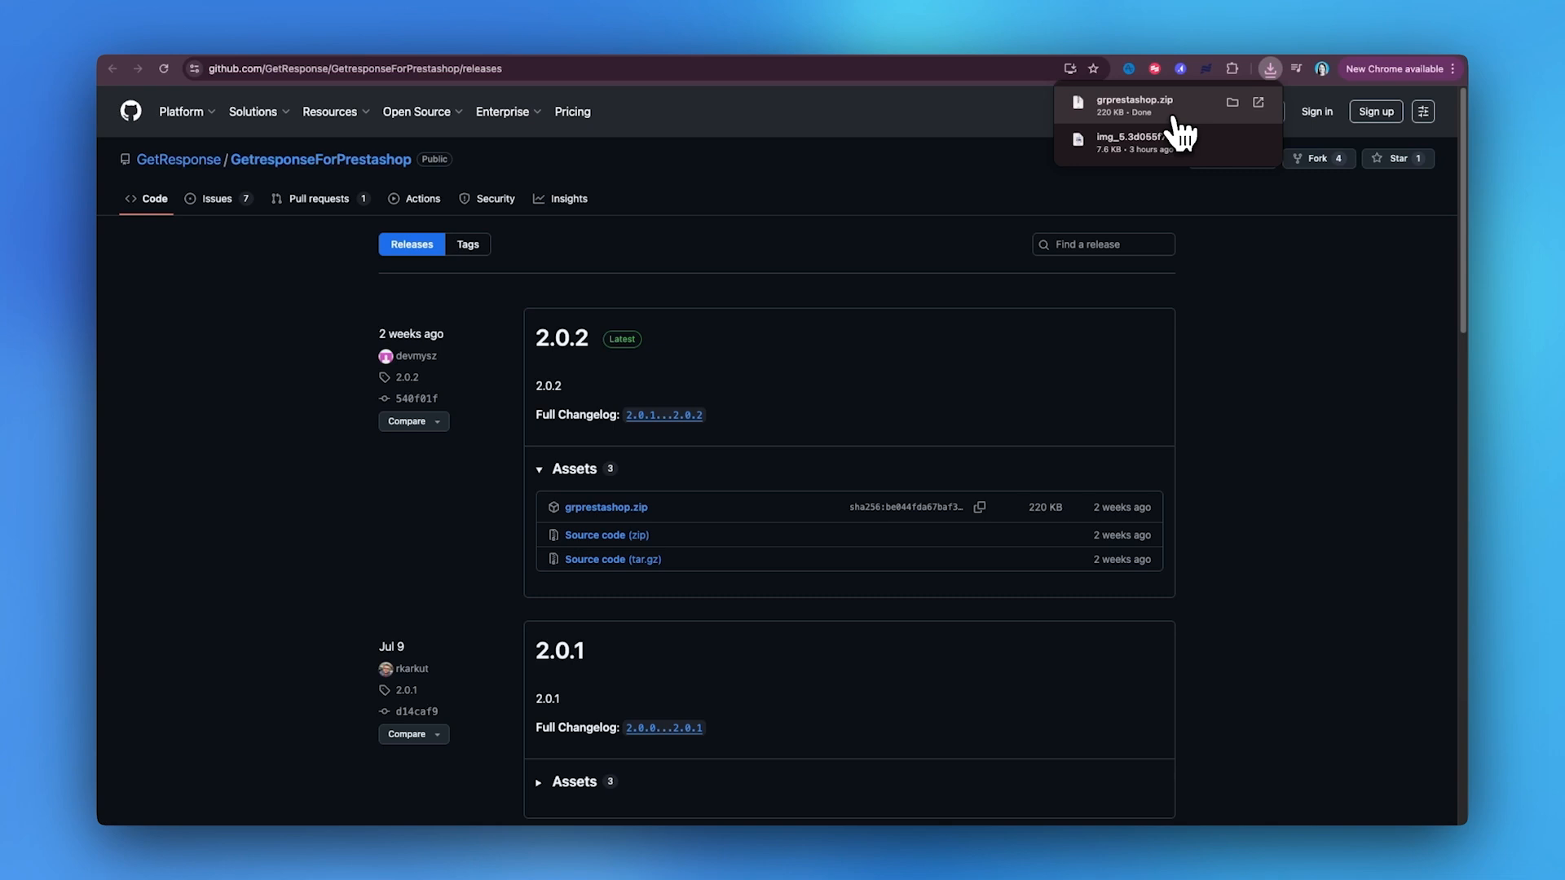
Switch to PrestaShop's Module manager, upload the downloaded grprestashop.zip as a module, and close the upload dialog once it is installed
{"action": "key", "text": "ctrl+Tab"}
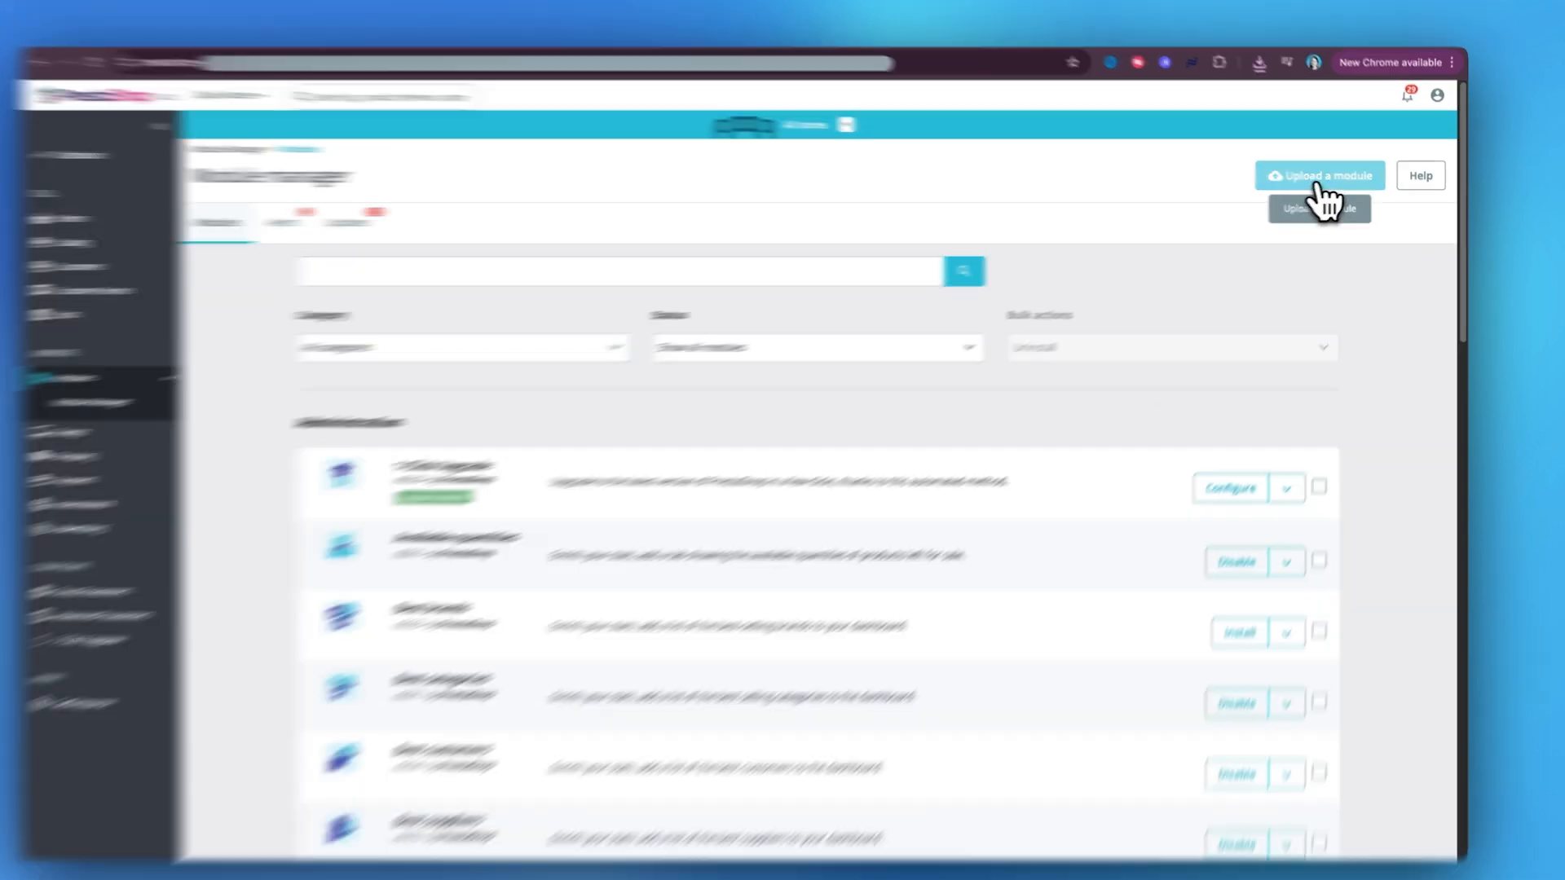
{"action": "left_click", "coordinate": [1322, 183]}
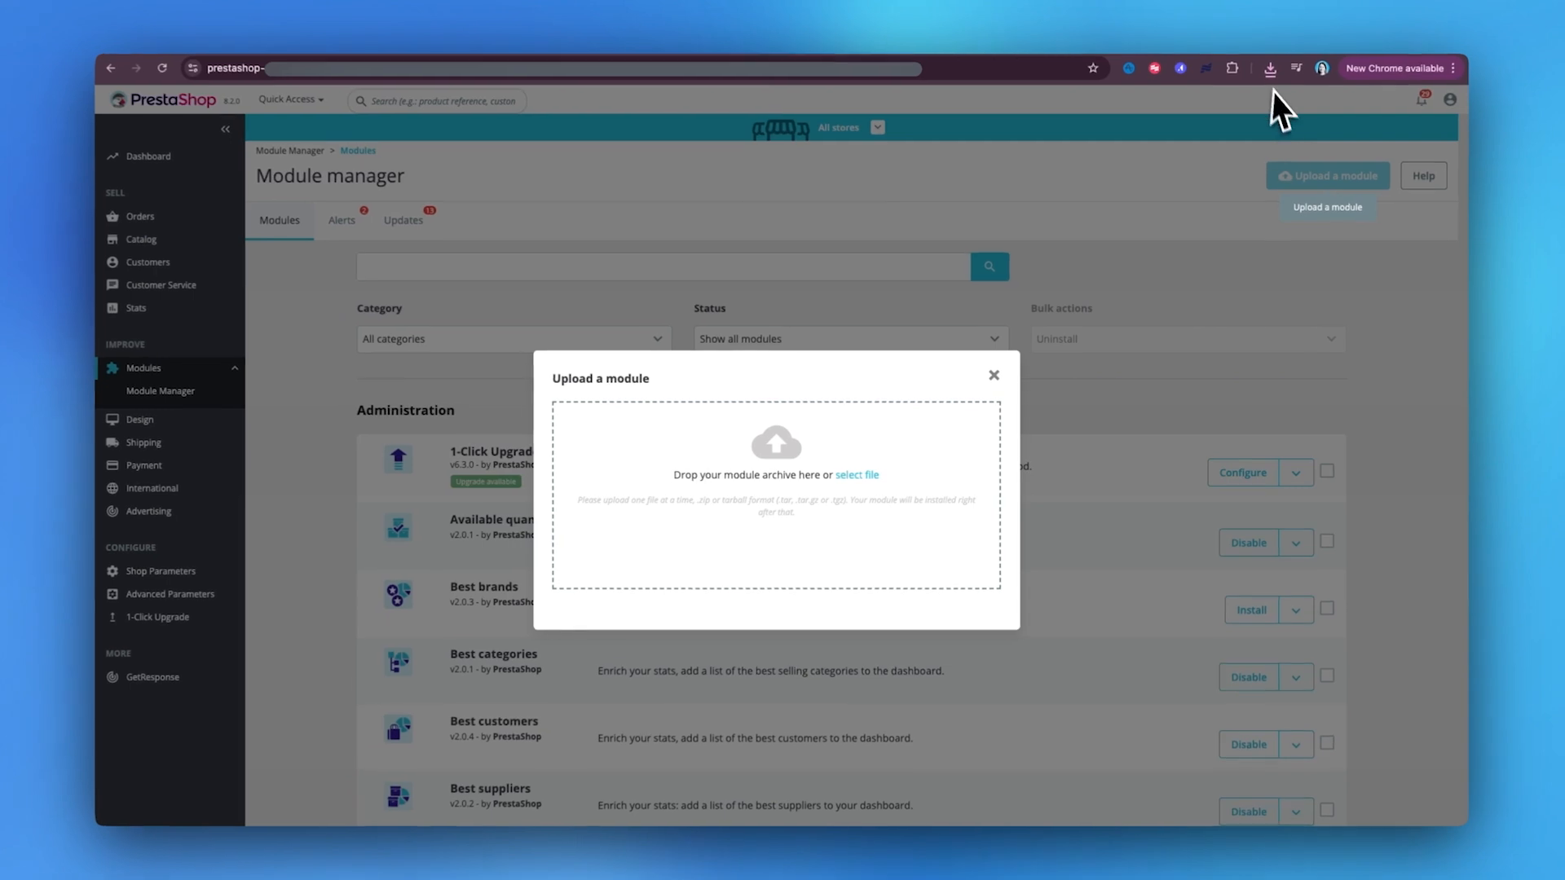
{"action": "left_click", "coordinate": [1270, 70]}
{"action": "left_click_drag", "start_coordinate": [1141, 134], "coordinate": [779, 559]}
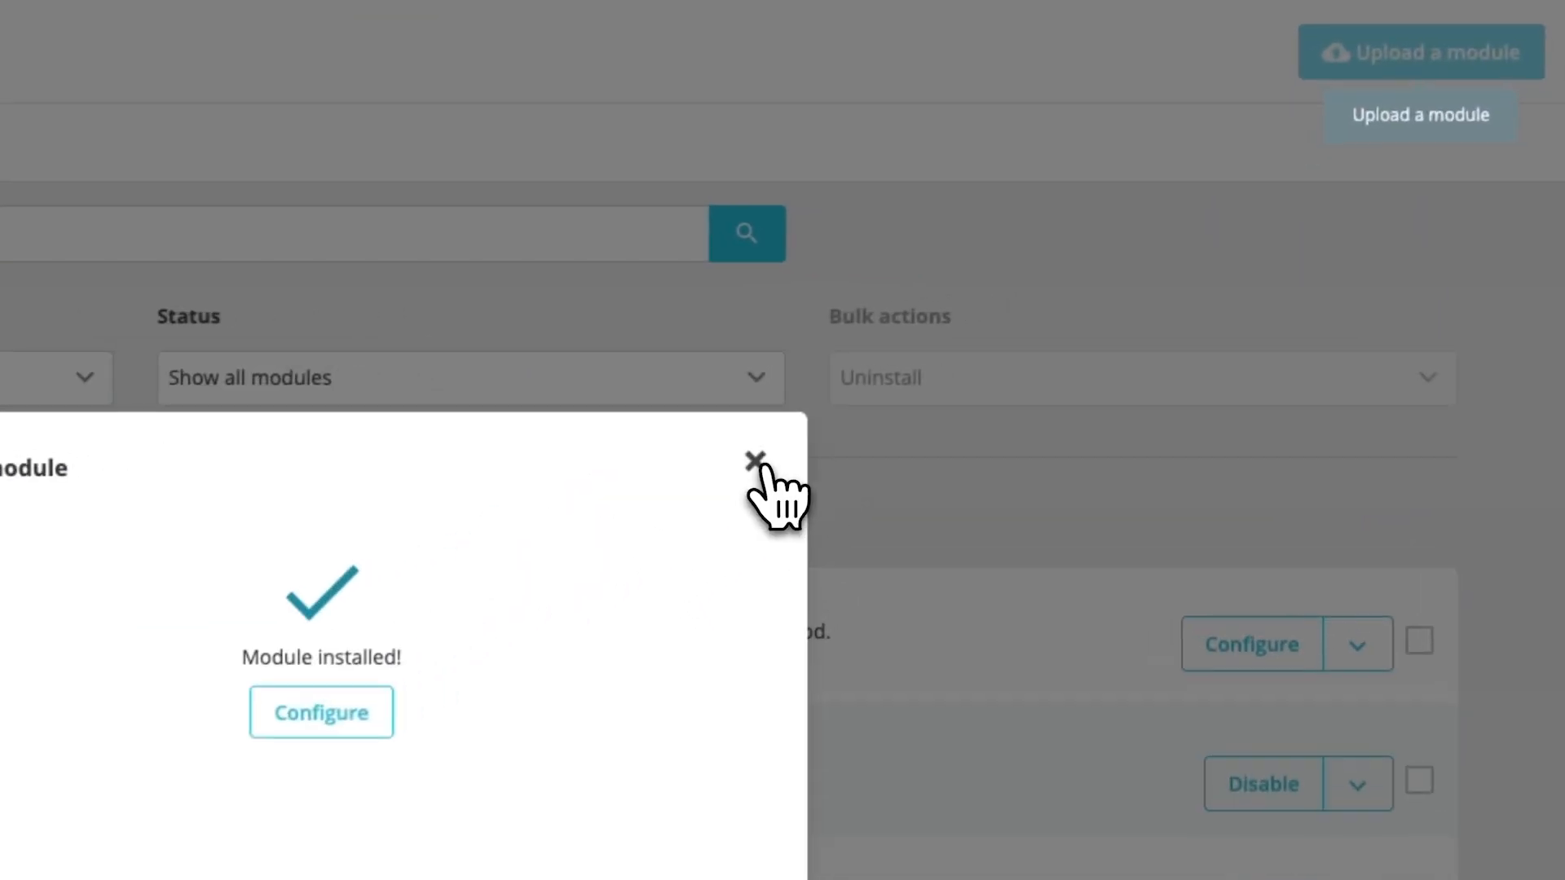
{"action": "left_click", "coordinate": [756, 462]}
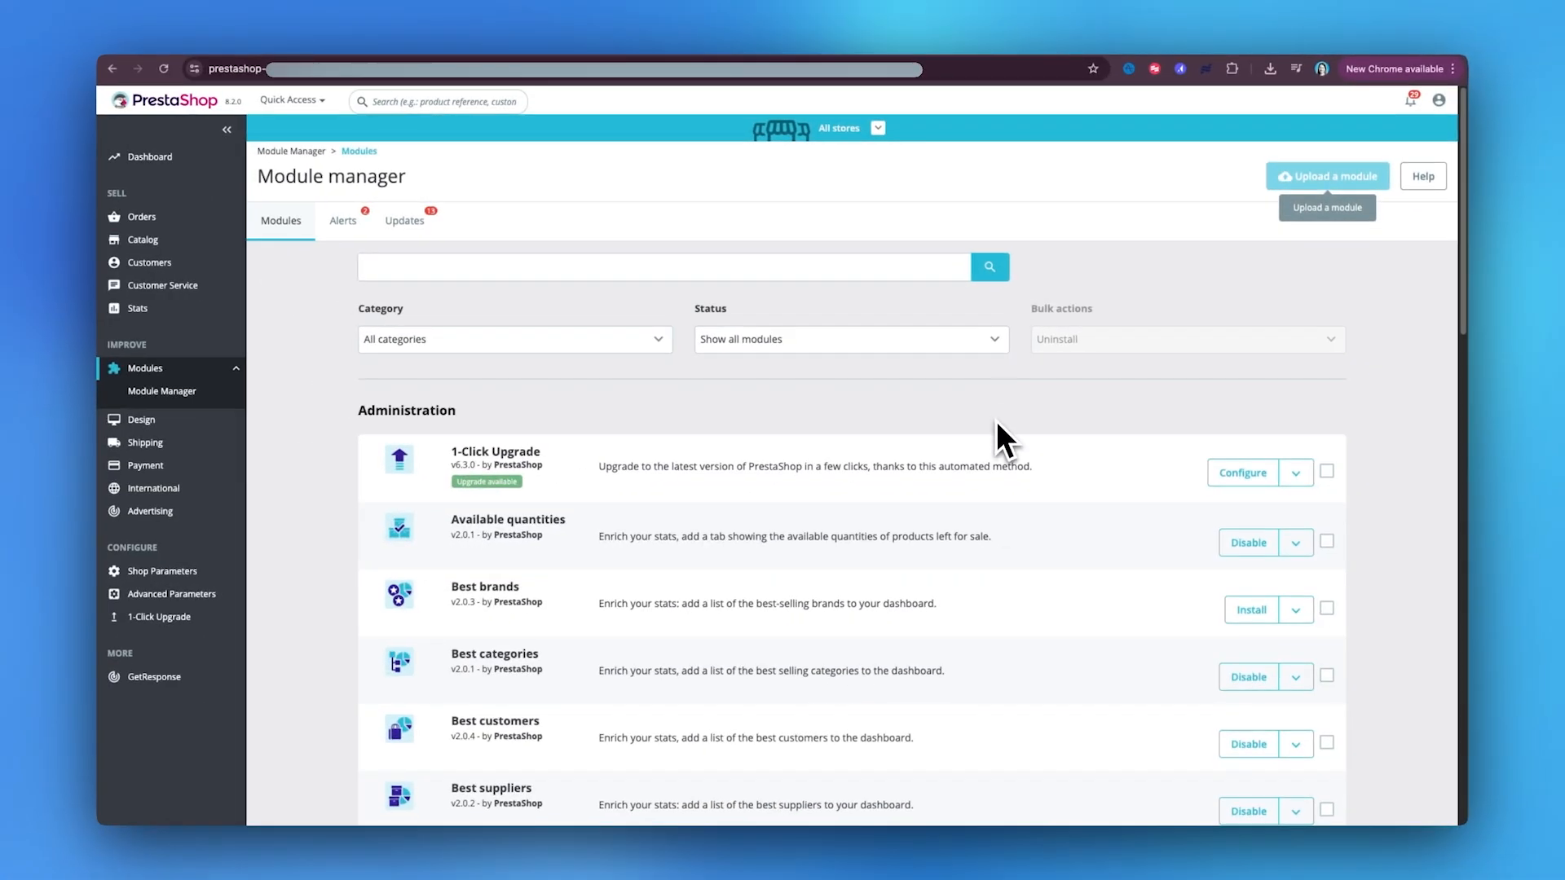
Switch back to GetResponse and start connecting the PrestaShop integration
{"action": "left_click", "coordinate": [922, 46]}
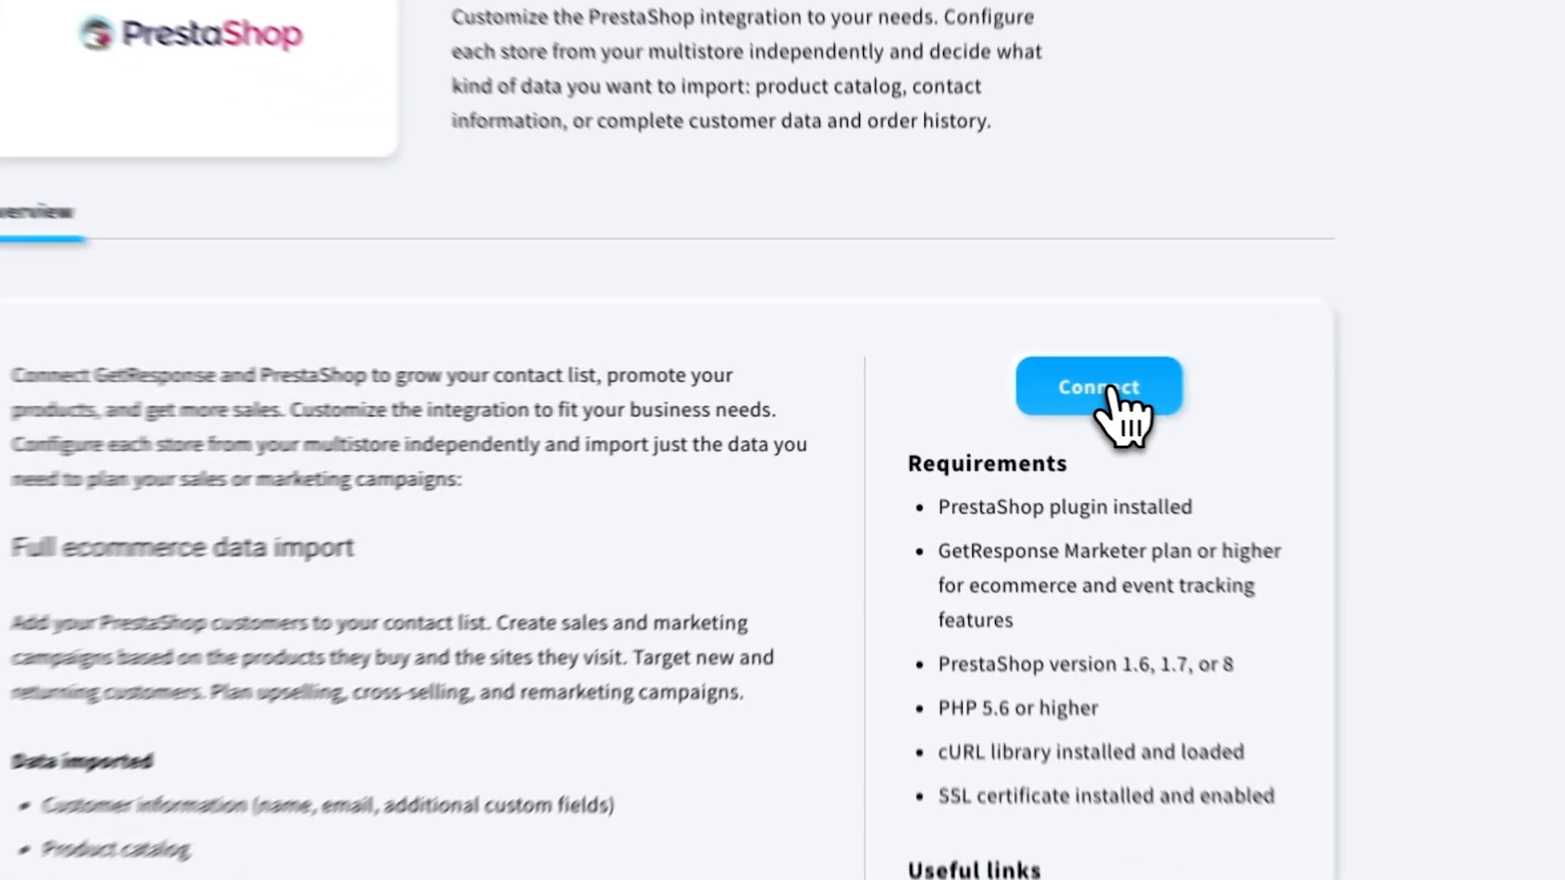
{"action": "left_click", "coordinate": [1114, 391]}
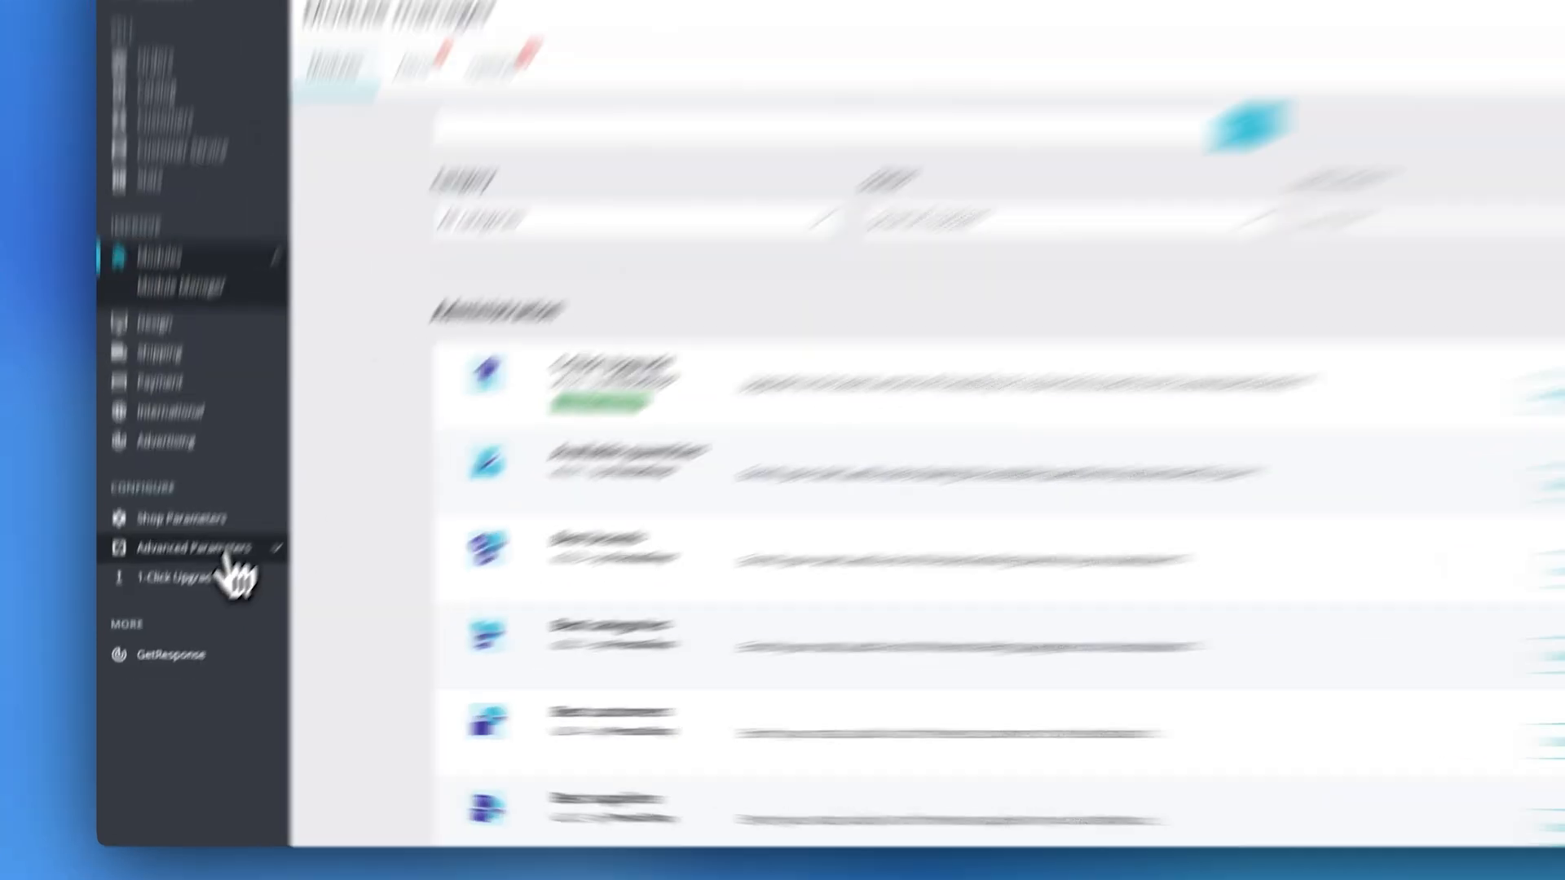
Switch to PrestaShop and copy the shop URL from the store information on the advanced parameters' Information page
{"action": "left_click", "coordinate": [204, 595]}
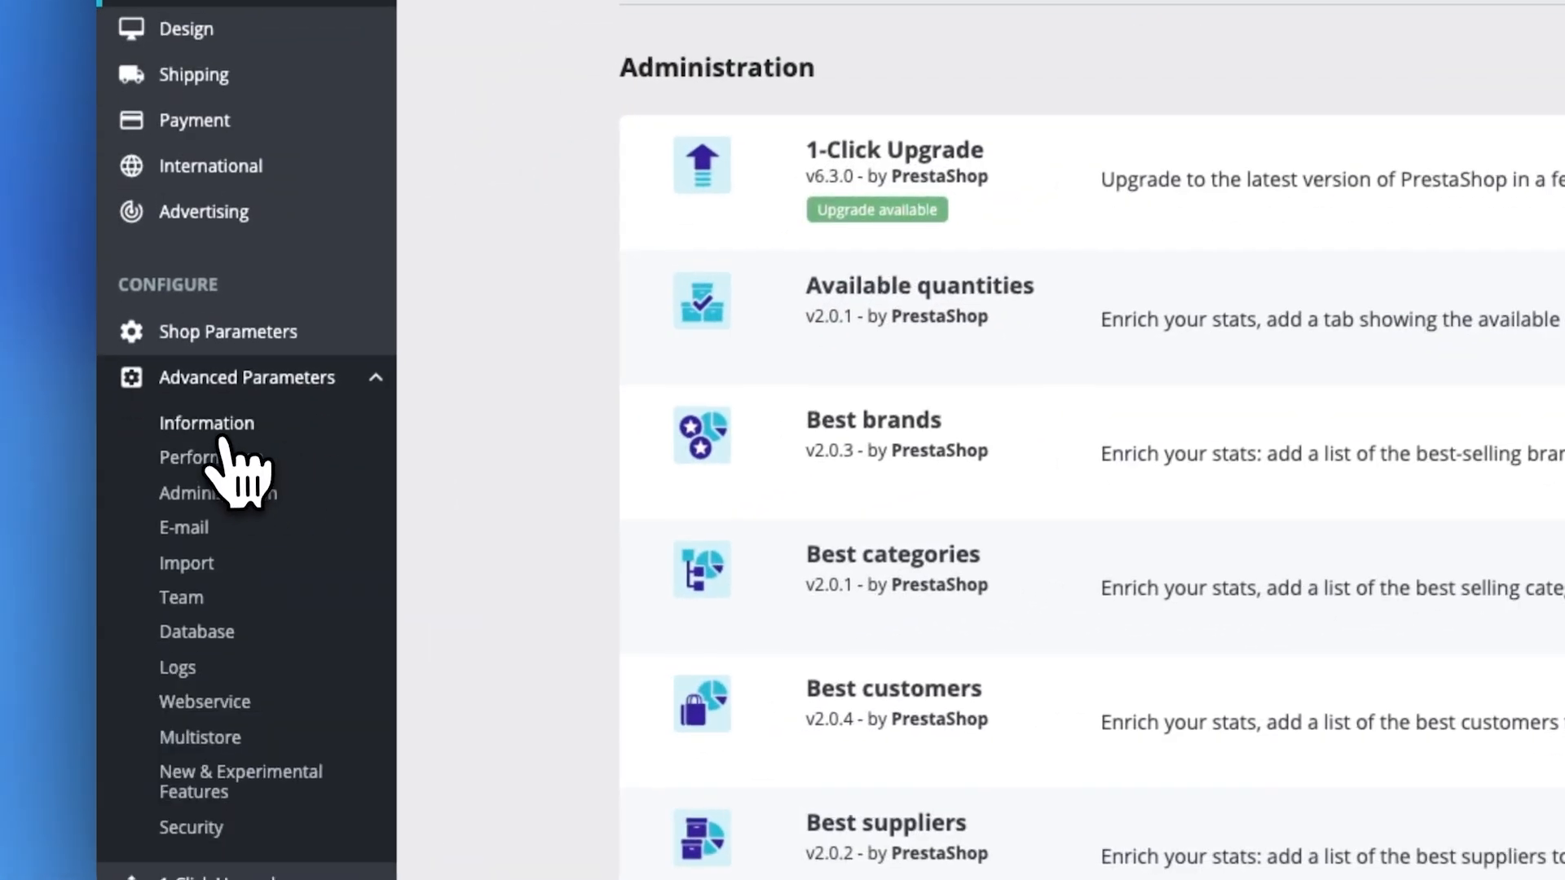
{"action": "left_click", "coordinate": [218, 430]}
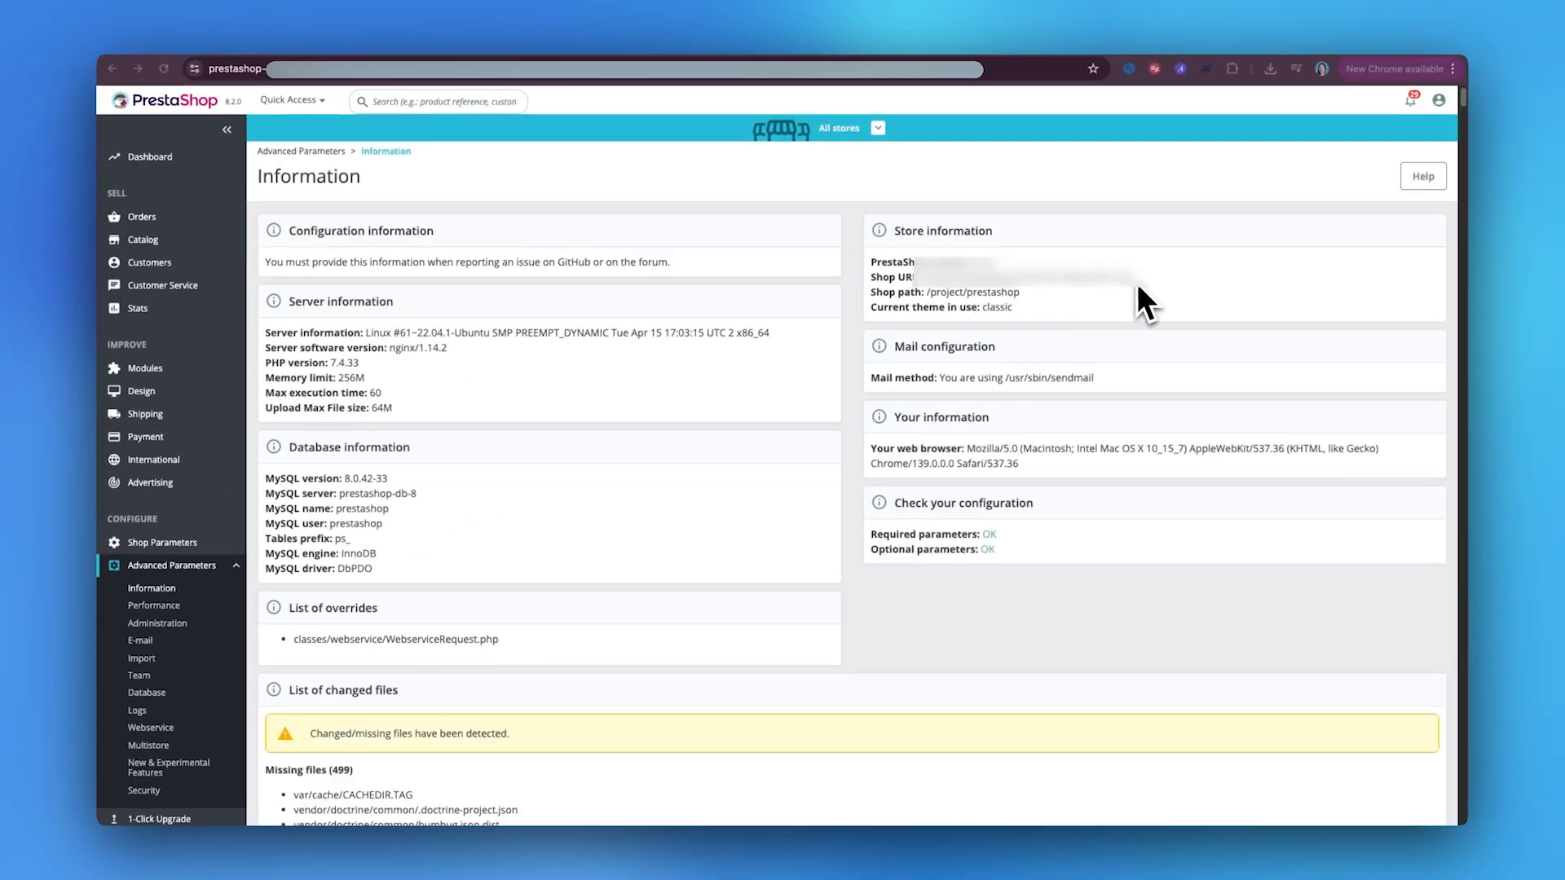
{"action": "left_click_drag", "start_coordinate": [921, 278], "coordinate": [1136, 277]}
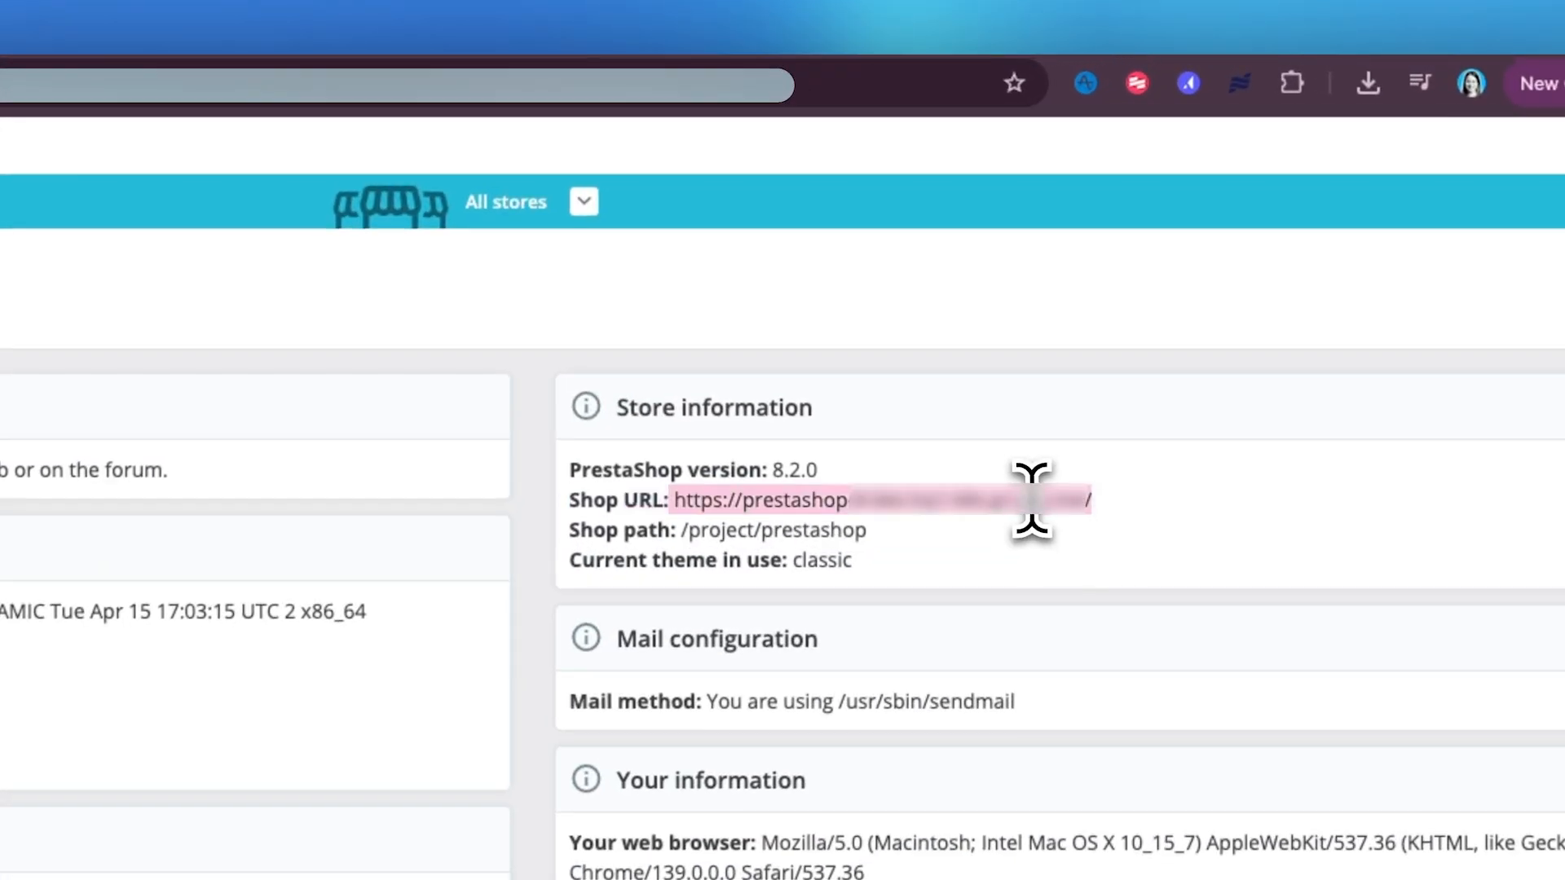
{"action": "right_click", "coordinate": [1032, 499]}
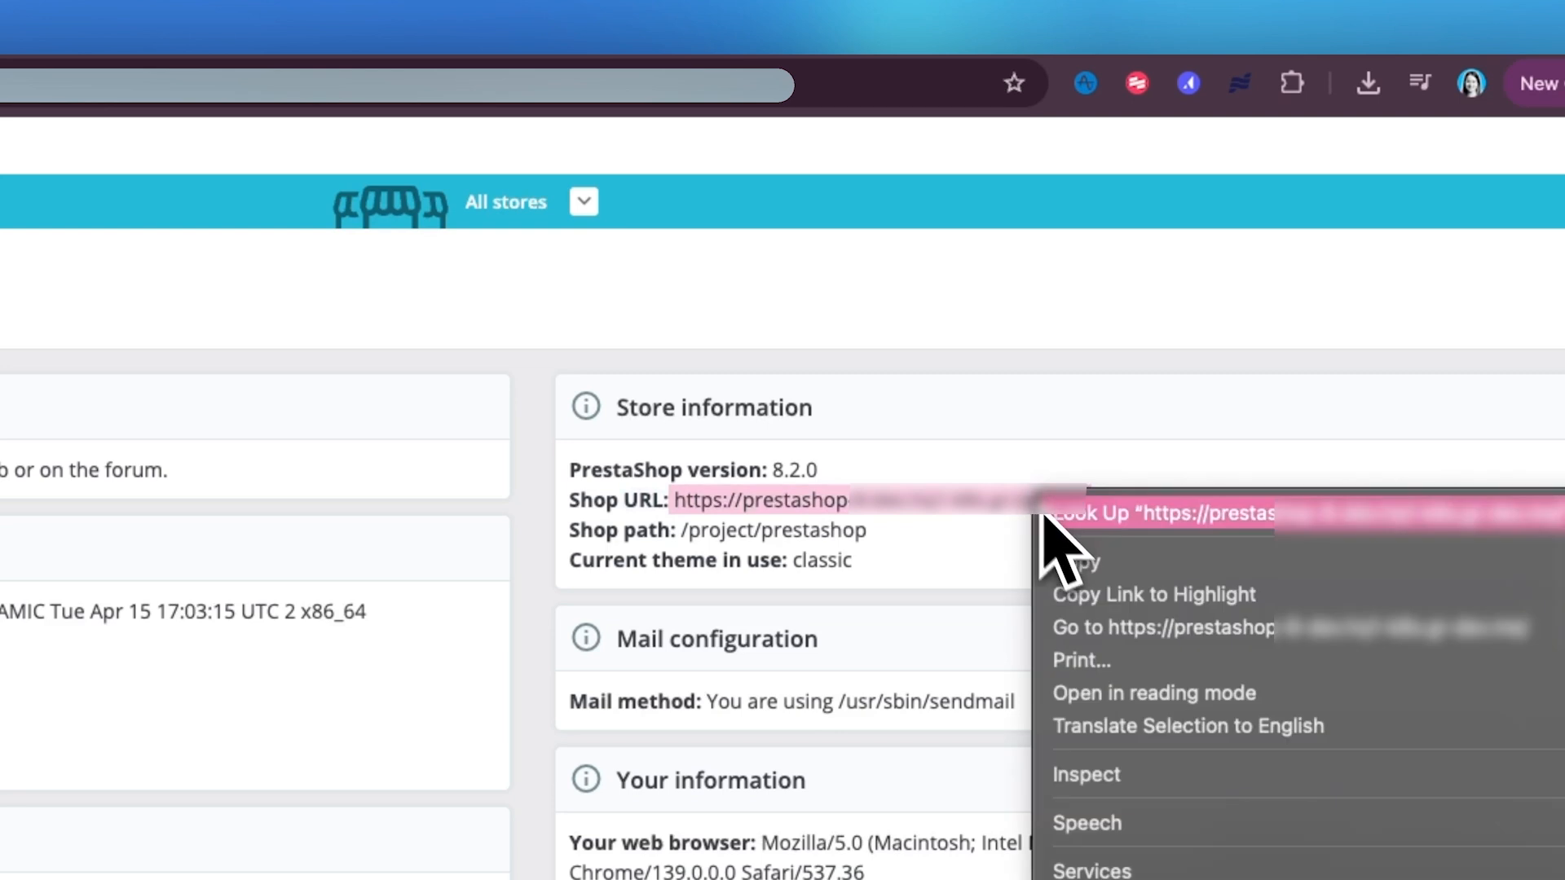
{"action": "left_click", "coordinate": [1062, 559]}
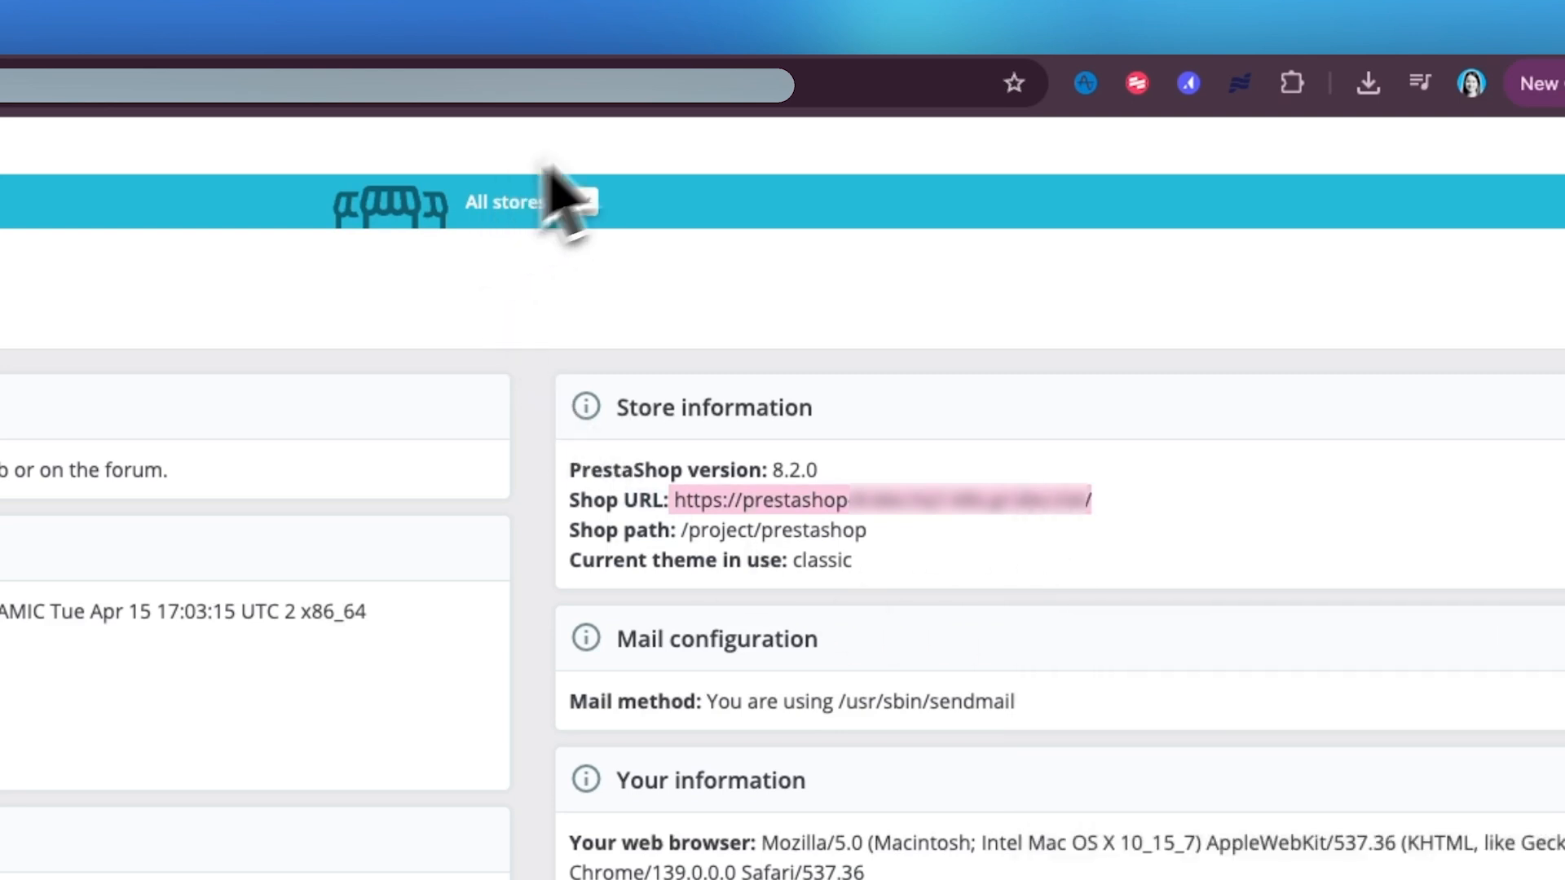
Switch to GetResponse and paste the copied shop URL as the domain in the PrestaShop integration's configuration
{"action": "left_click", "coordinate": [458, 26]}
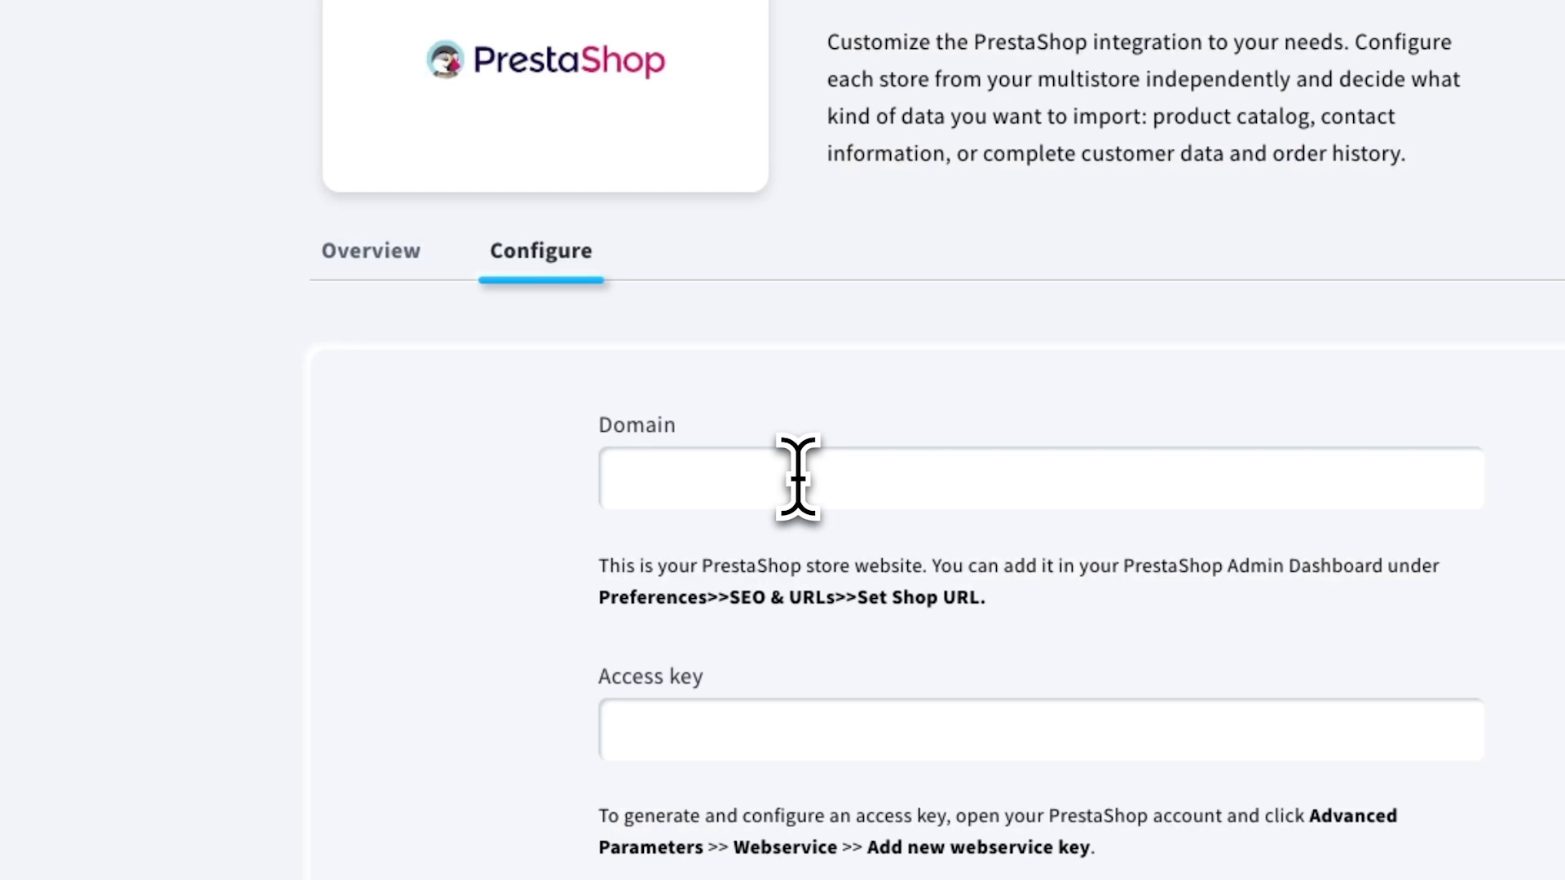
{"action": "left_click", "coordinate": [797, 480]}
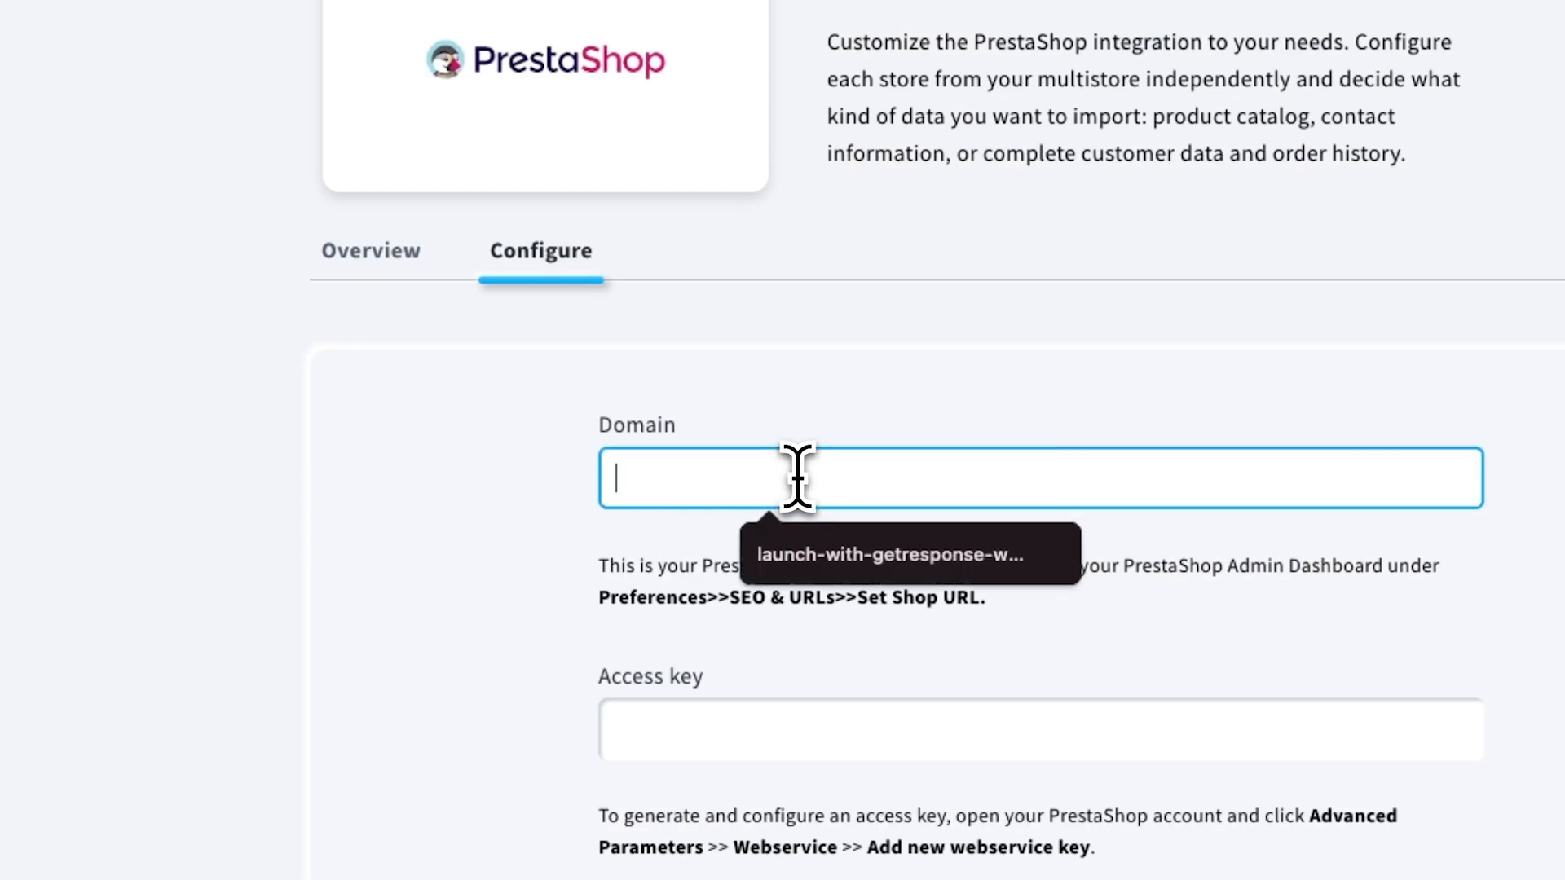
{"action": "key", "text": "ctrl+v"}
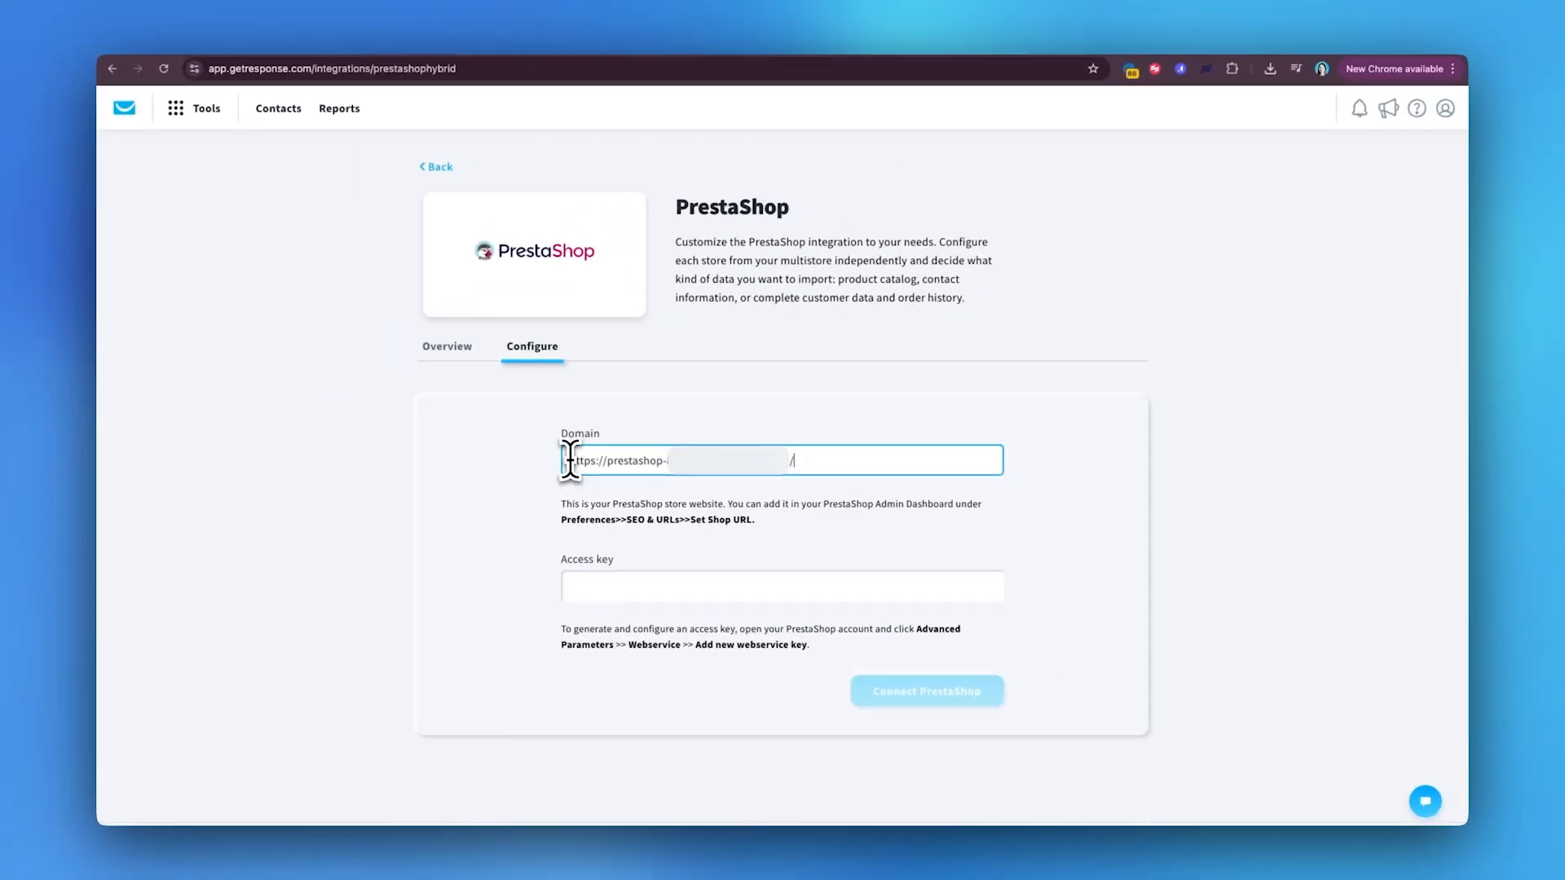
{"action": "left_click", "coordinate": [569, 461]}
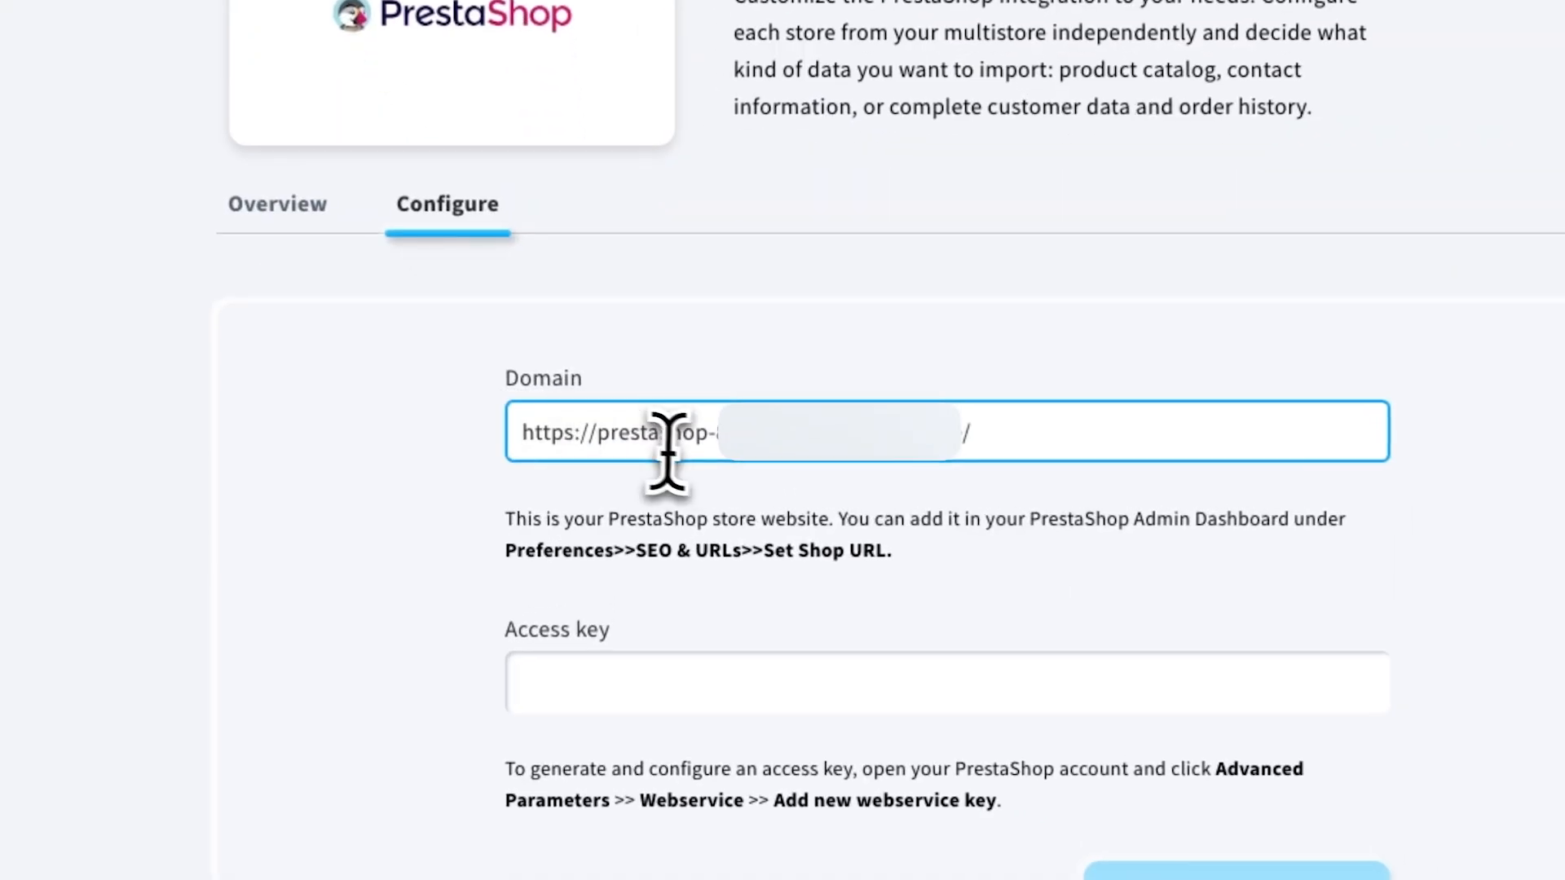
{"action": "left_click", "coordinate": [1041, 436]}
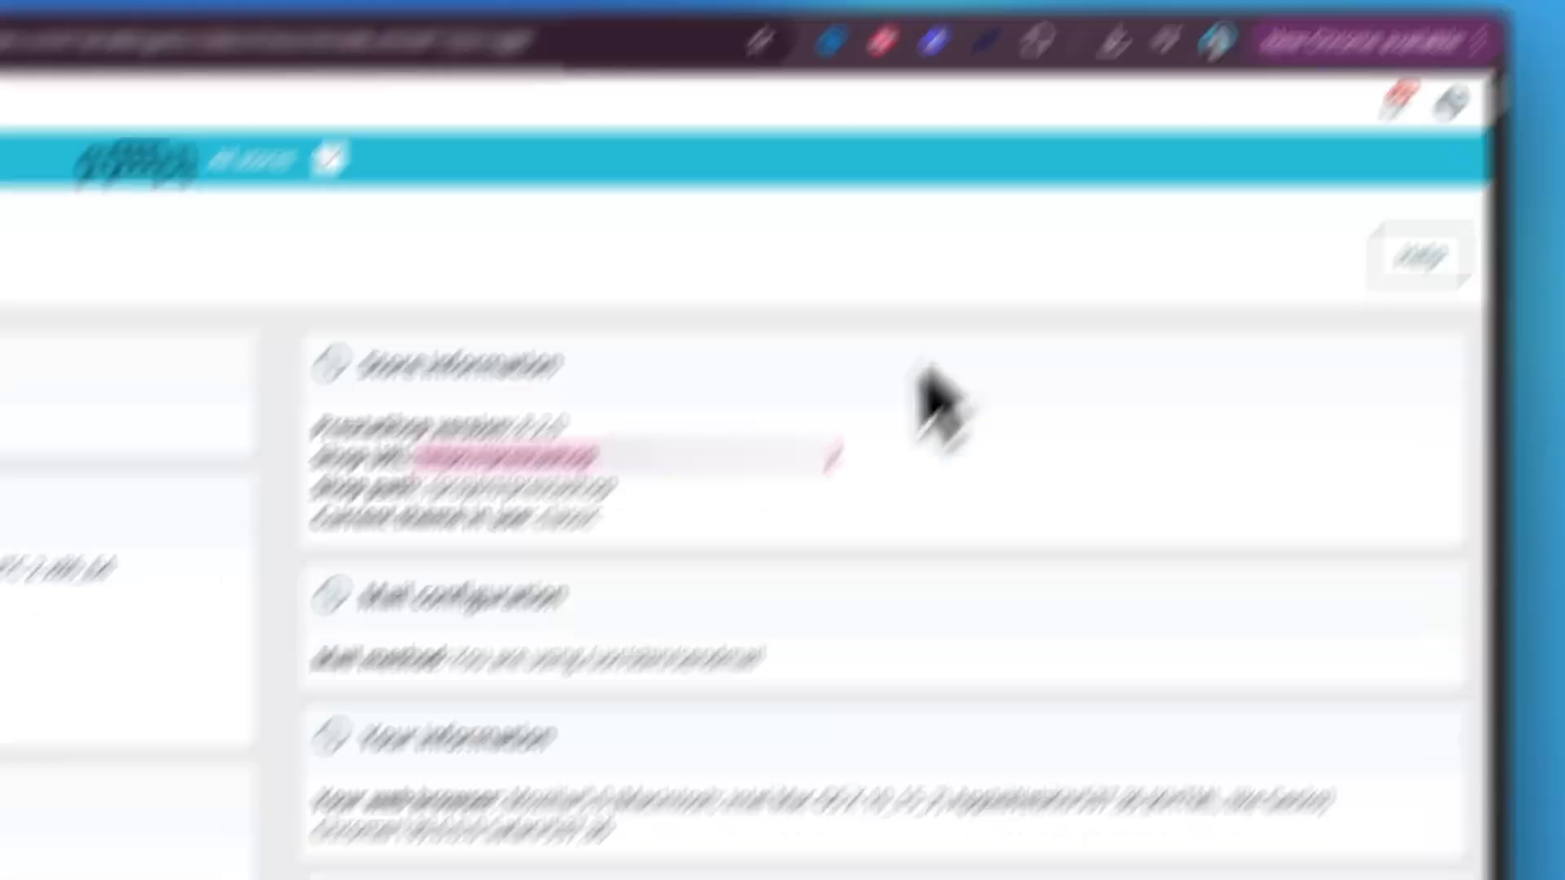
In PrestaShop's Webservice settings, add a new webservice key, generate its key value, and select that value
{"action": "scroll", "coordinate": [921, 400], "scroll_direction": "down", "scroll_amount": 10}
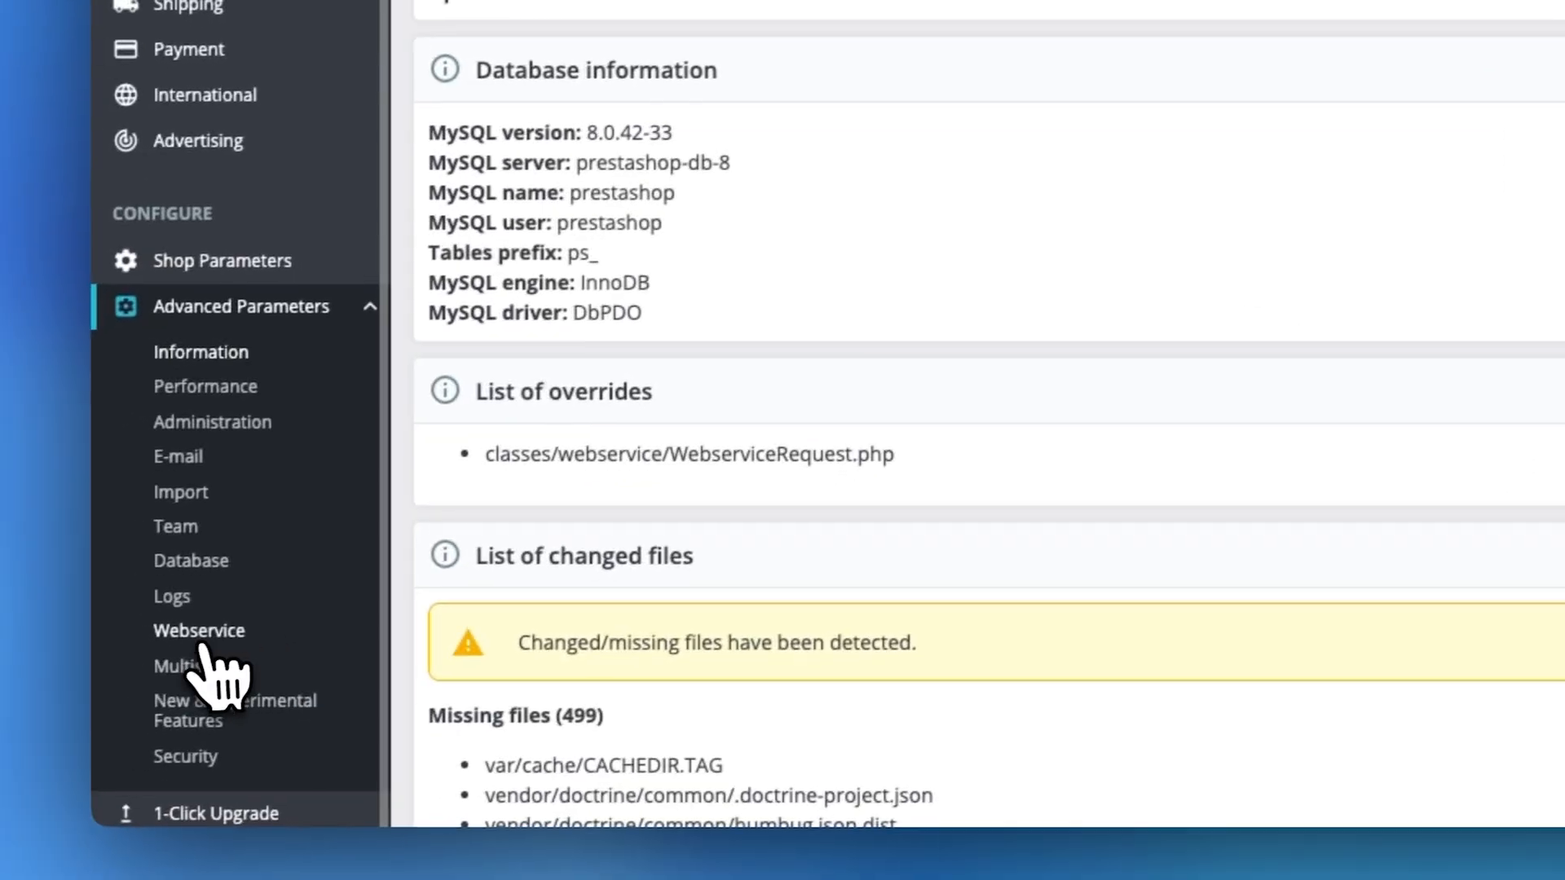
{"action": "left_click", "coordinate": [206, 639]}
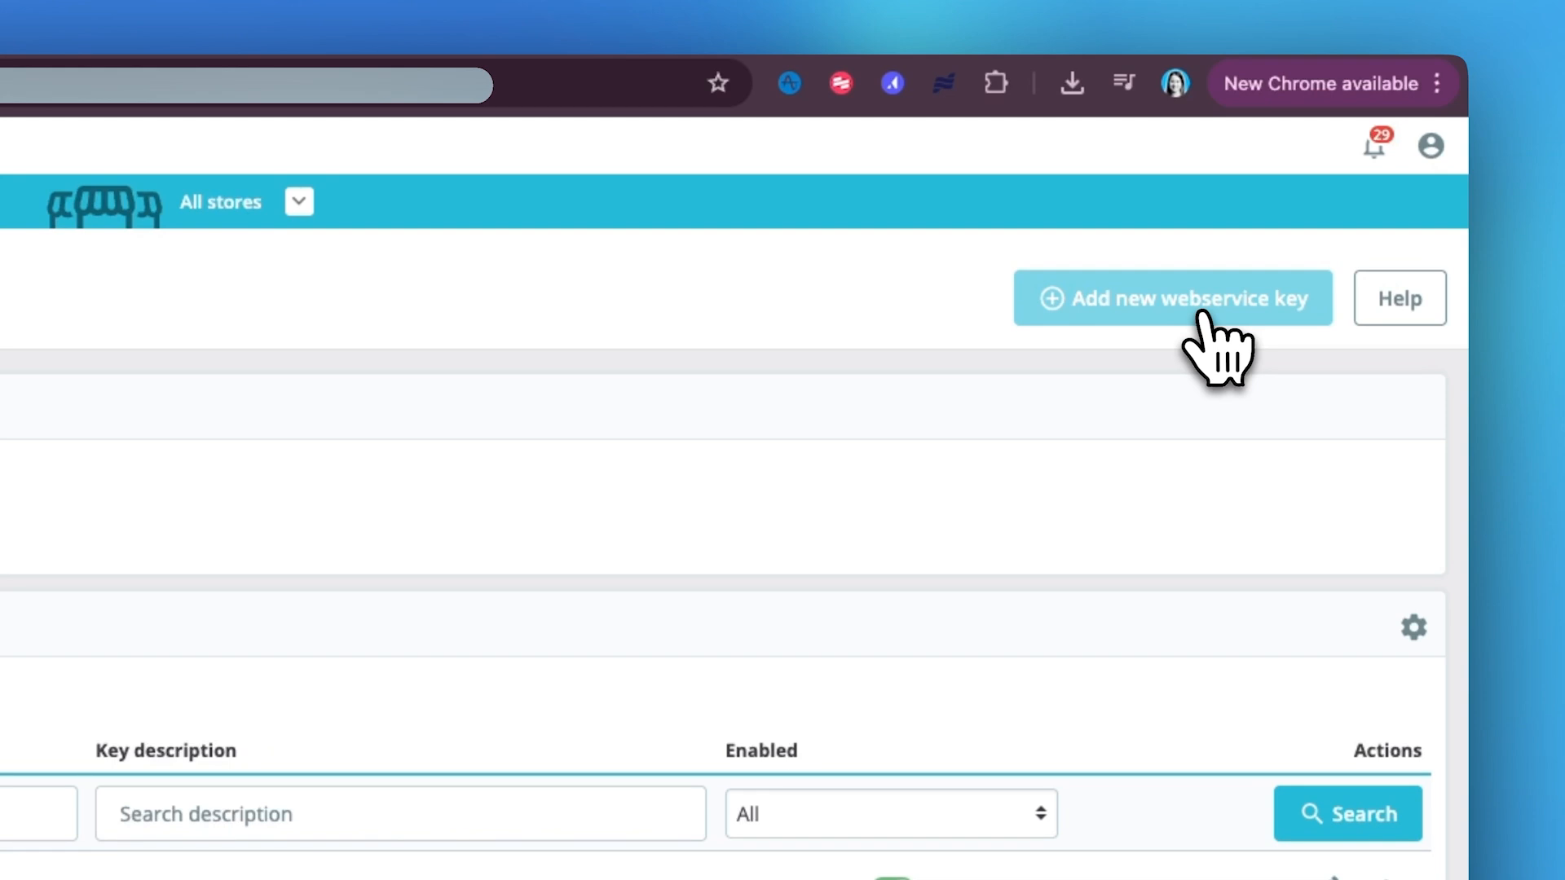
{"action": "left_click", "coordinate": [1201, 315]}
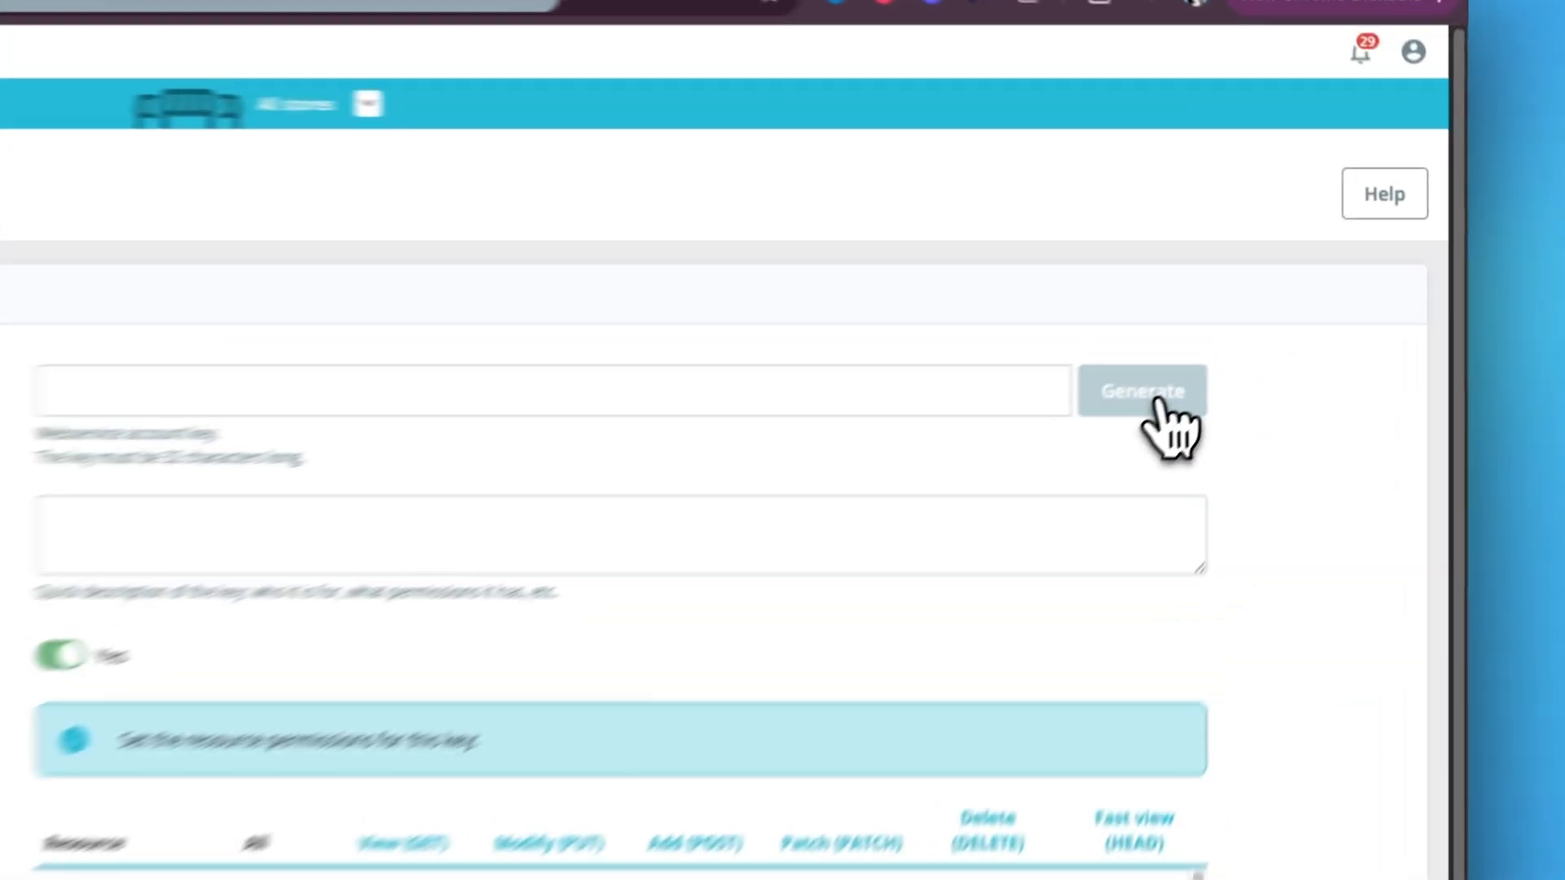
{"action": "left_click", "coordinate": [1304, 287]}
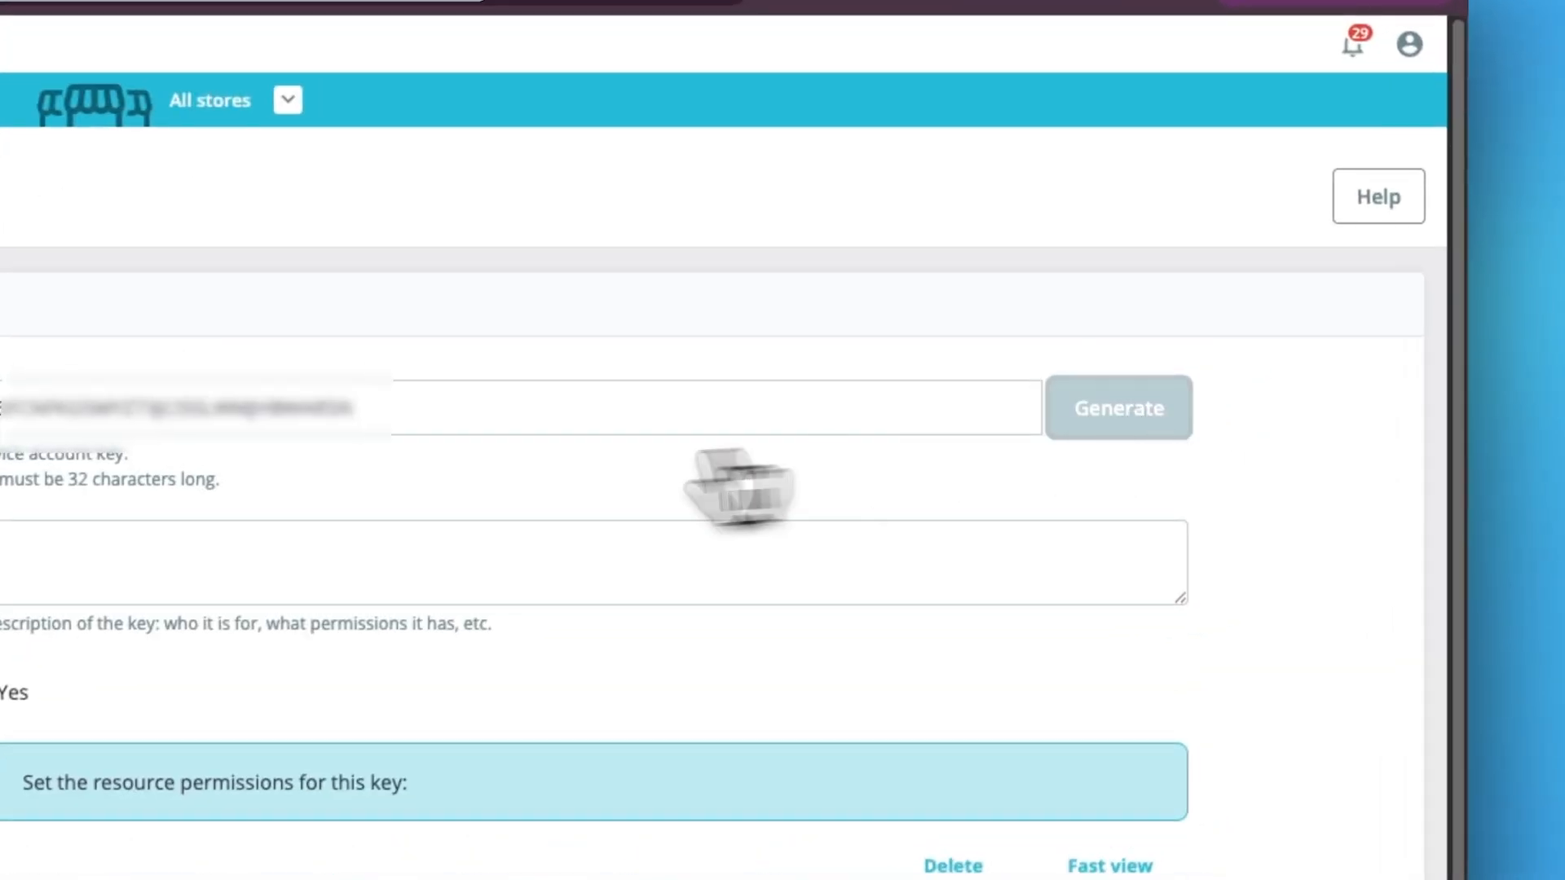
{"action": "double_click", "coordinate": [687, 420]}
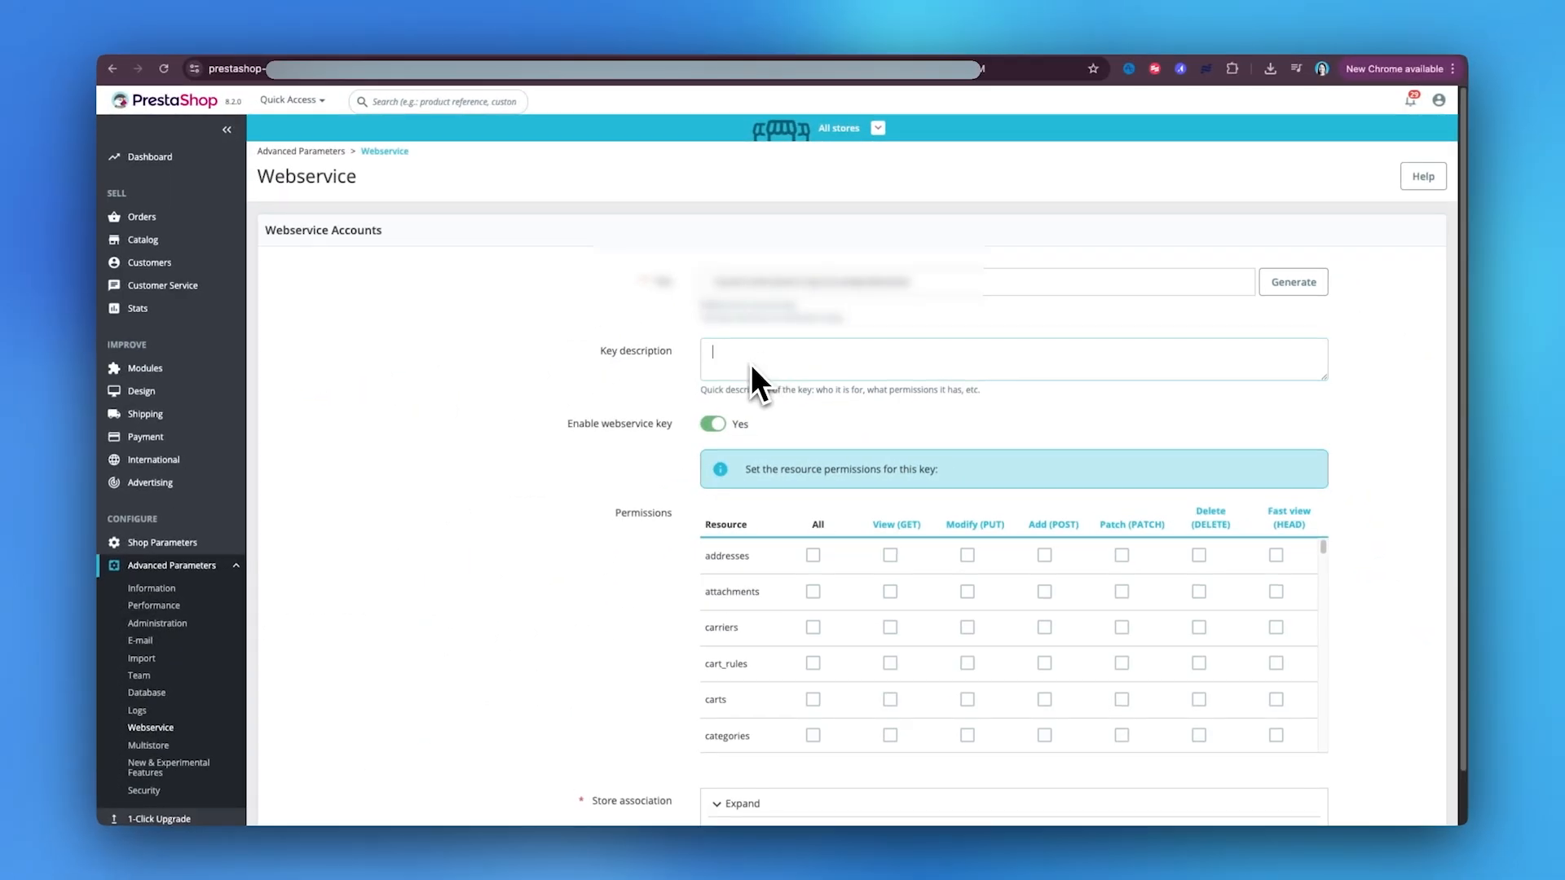
Enter "GetResponse" as the description of the new webservice key
{"action": "left_click", "coordinate": [750, 364]}
{"action": "type", "text": "G"}
{"action": "type", "text": "etRes"}
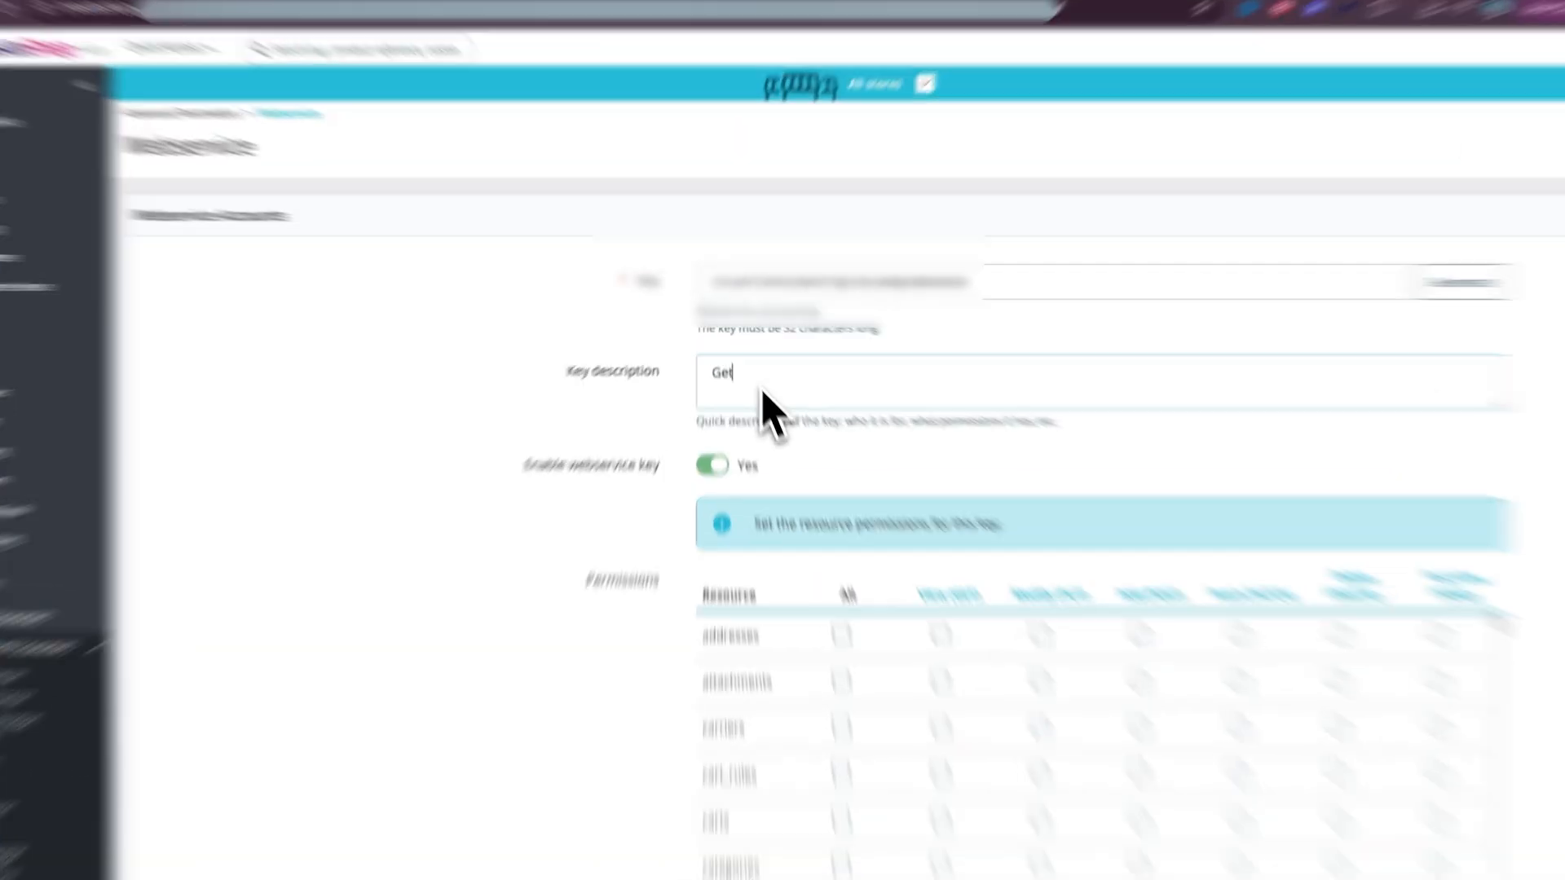
{"action": "type", "text": "ponse"}
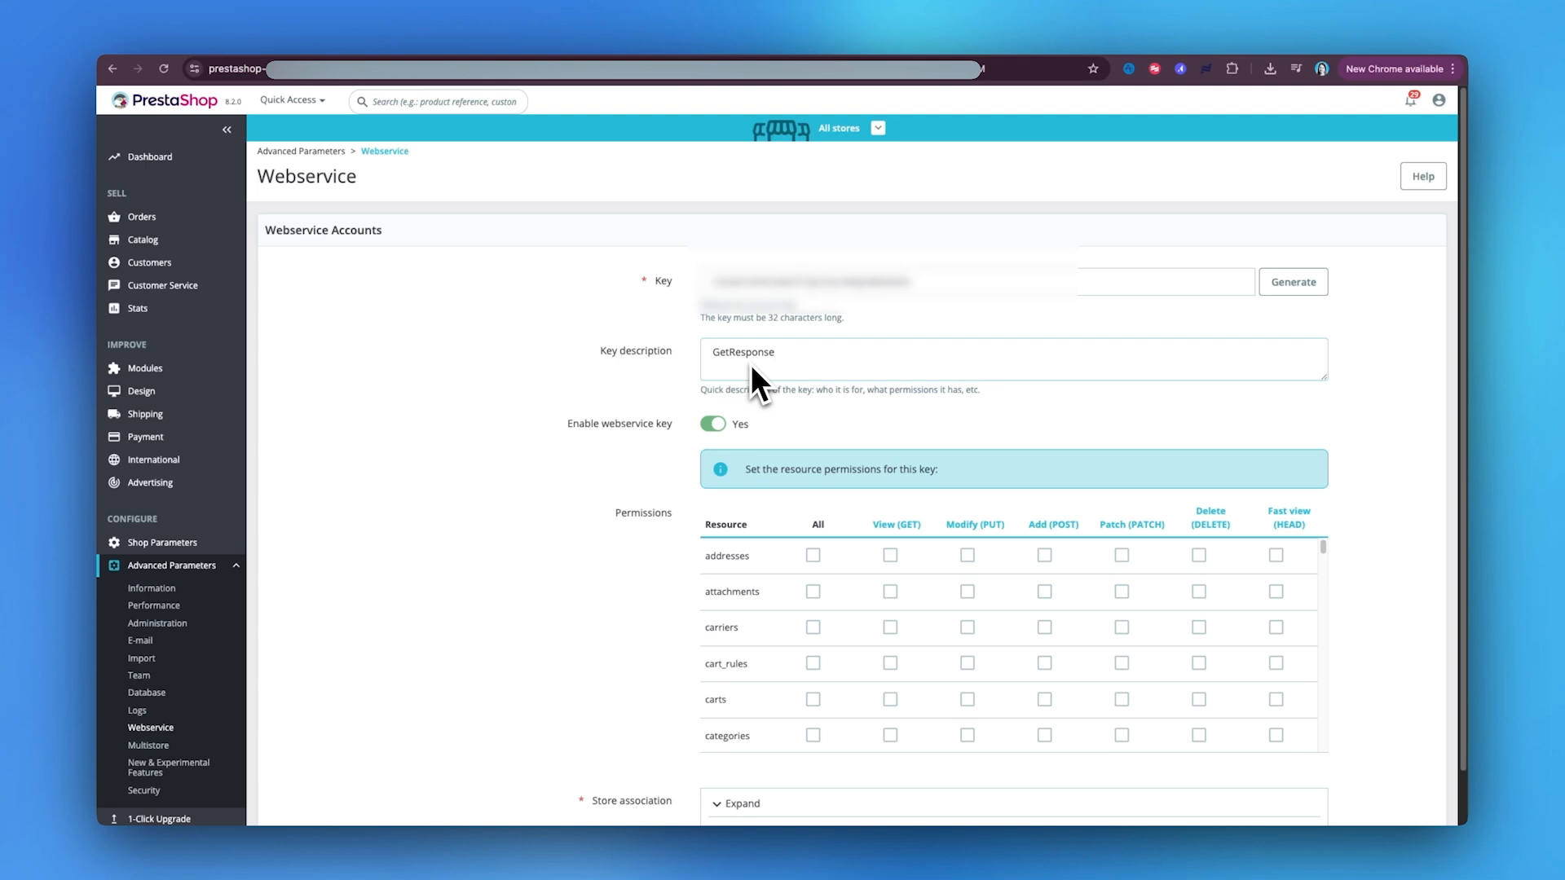
Grant all permissions on every resource from addresses to zones for the new webservice key and save it
{"action": "scroll", "coordinate": [848, 624], "scroll_direction": "down", "scroll_amount": 2}
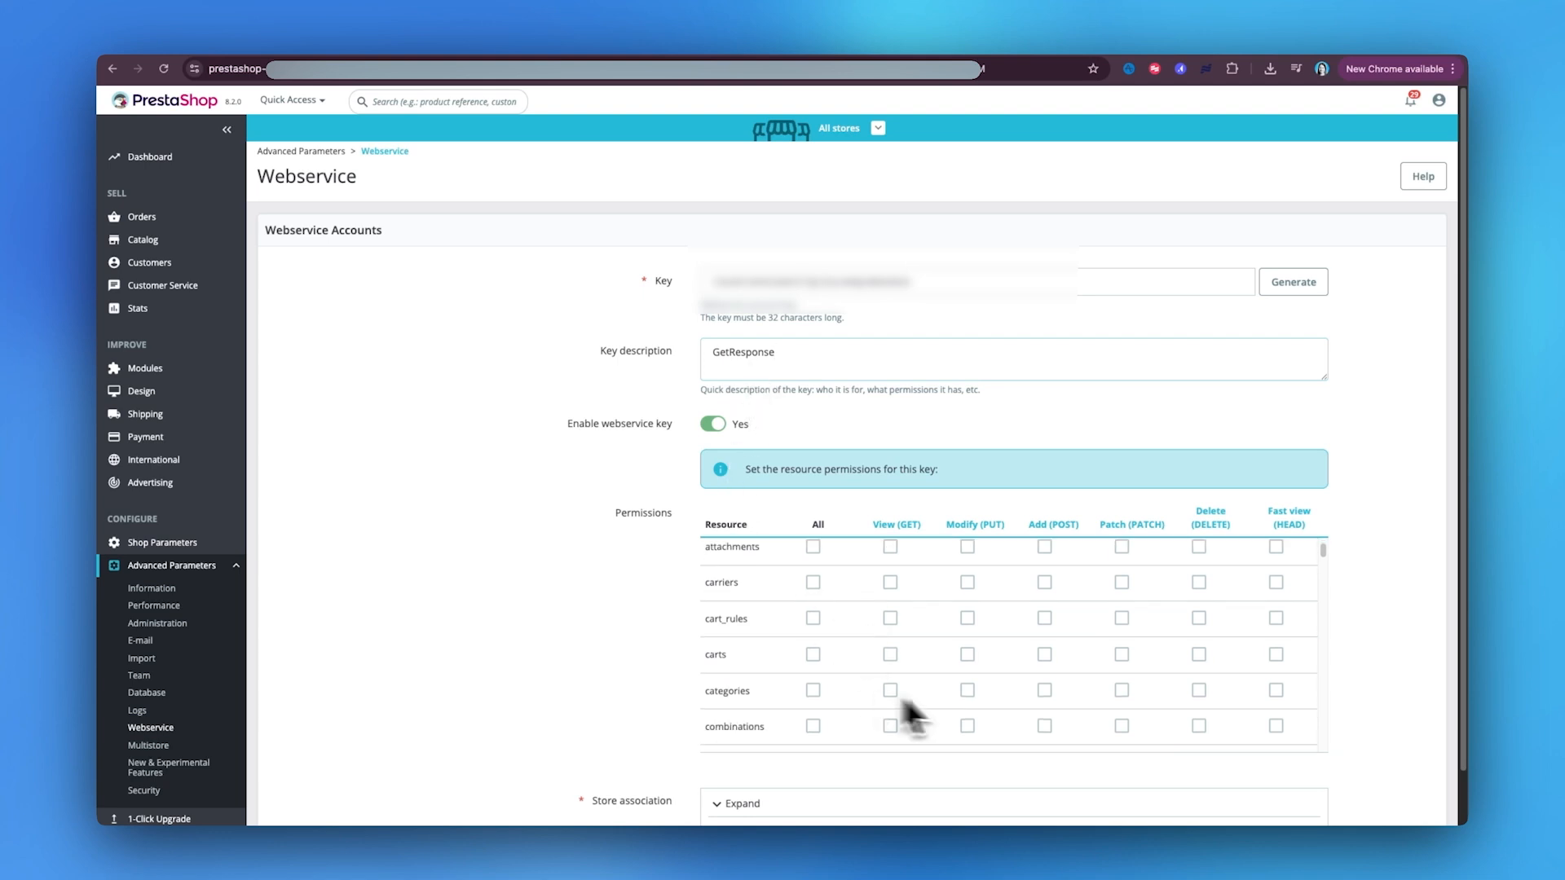
{"action": "scroll", "coordinate": [1006, 628], "scroll_direction": "up", "scroll_amount": 2}
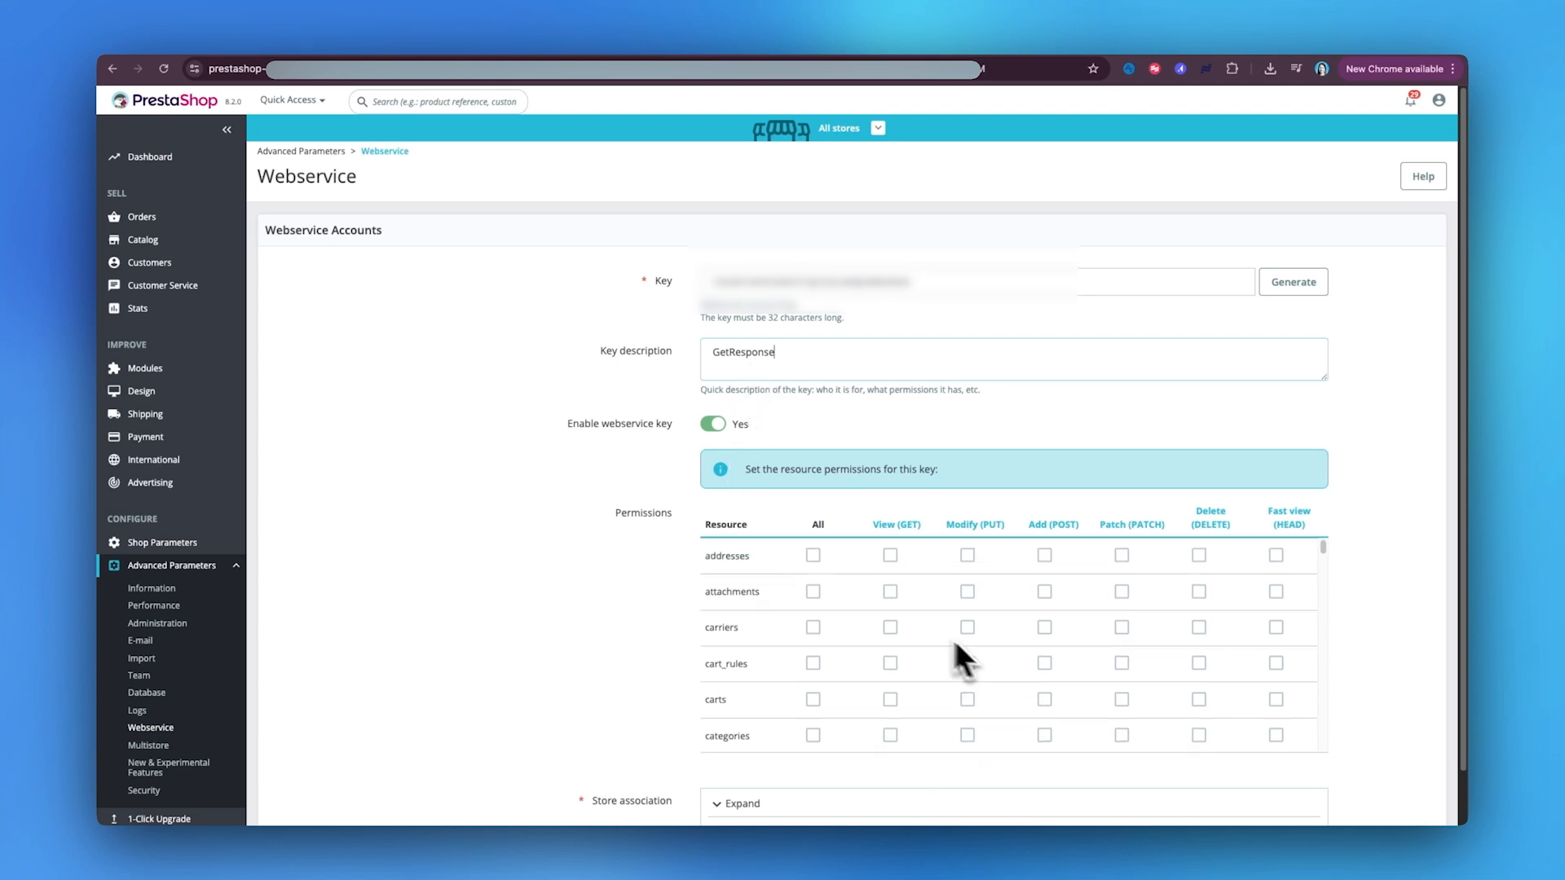
{"action": "left_click", "coordinate": [814, 558]}
{"action": "left_click", "coordinate": [814, 591]}
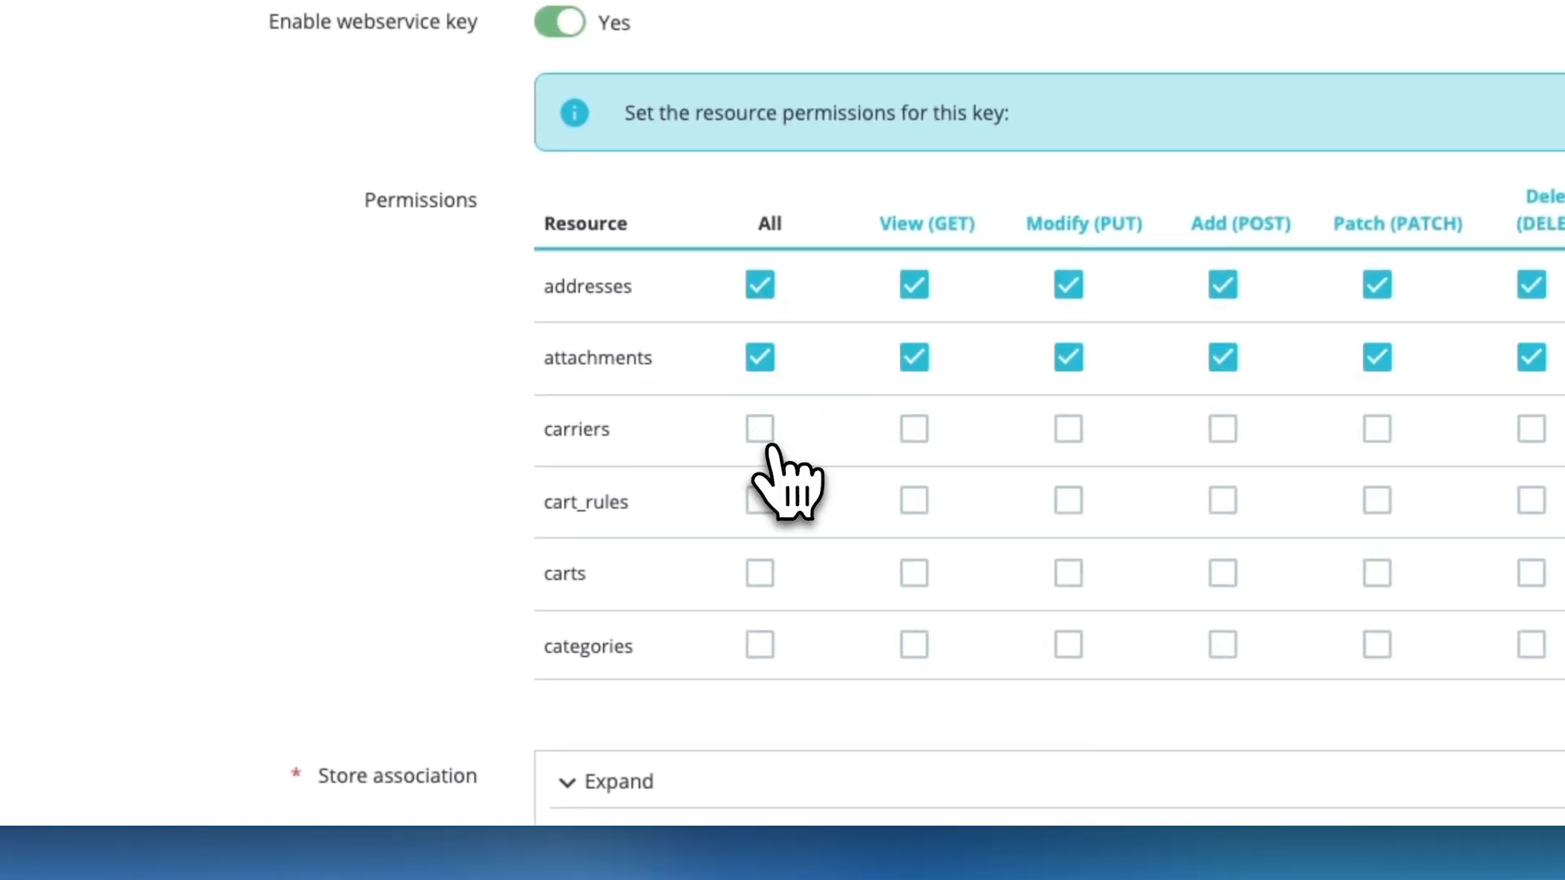
{"action": "left_click", "coordinate": [761, 433]}
{"action": "left_click", "coordinate": [759, 503]}
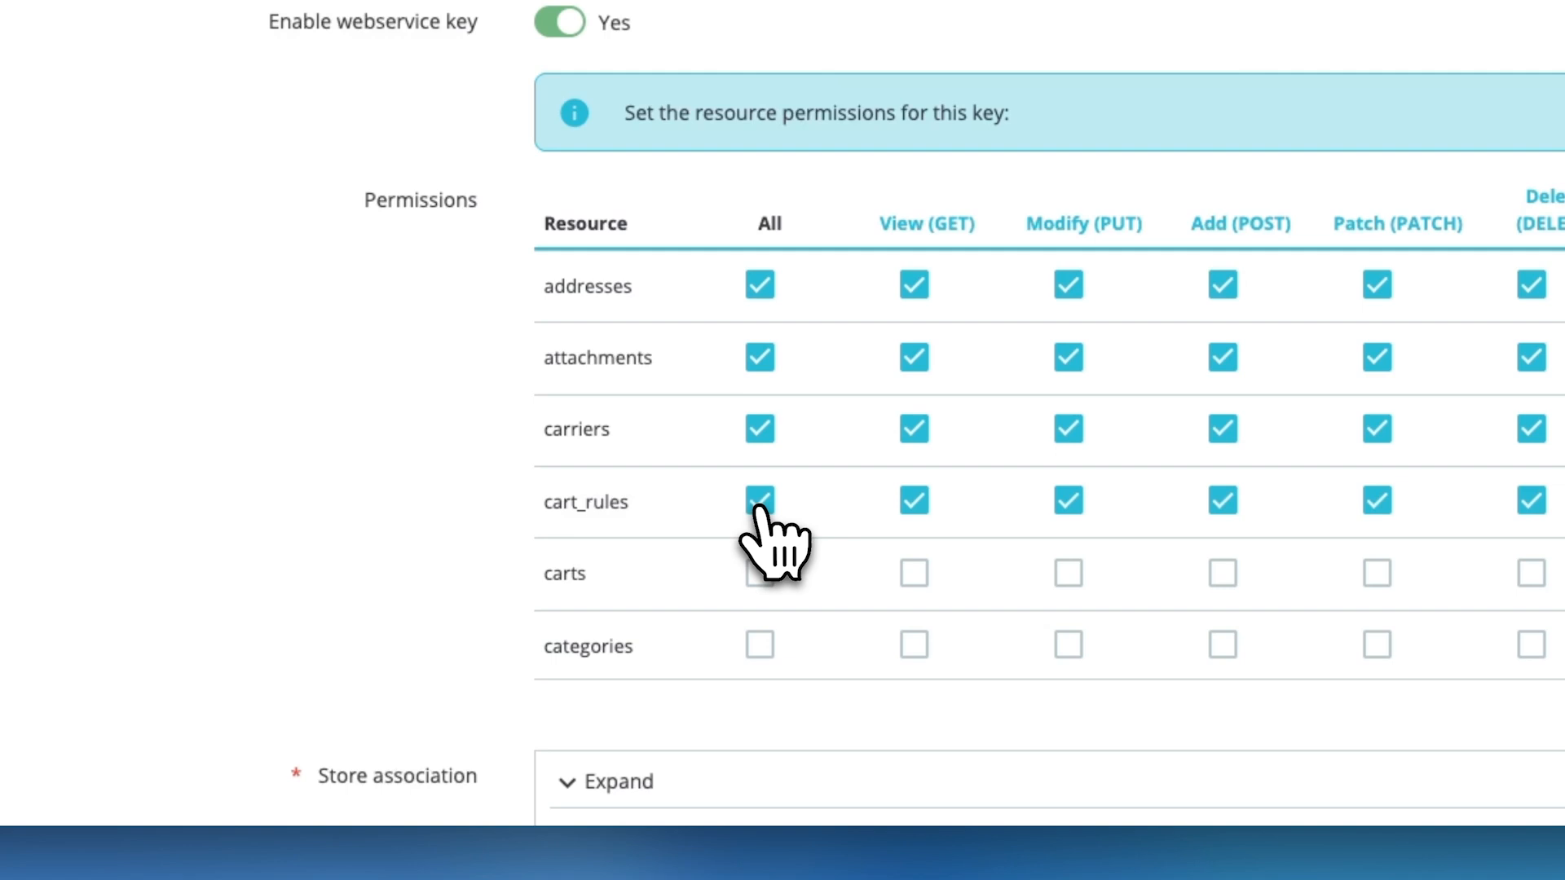
{"action": "left_click", "coordinate": [761, 572]}
{"action": "scroll", "coordinate": [766, 577], "scroll_direction": "down", "scroll_amount": 1}
{"action": "left_click", "coordinate": [763, 569]}
{"action": "scroll", "coordinate": [764, 575], "scroll_direction": "down", "scroll_amount": 1}
{"action": "left_click", "coordinate": [761, 566]}
{"action": "scroll", "coordinate": [762, 570], "scroll_direction": "down", "scroll_amount": 1}
{"action": "left_click", "coordinate": [760, 570]}
{"action": "scroll", "coordinate": [763, 574], "scroll_direction": "down", "scroll_amount": 1}
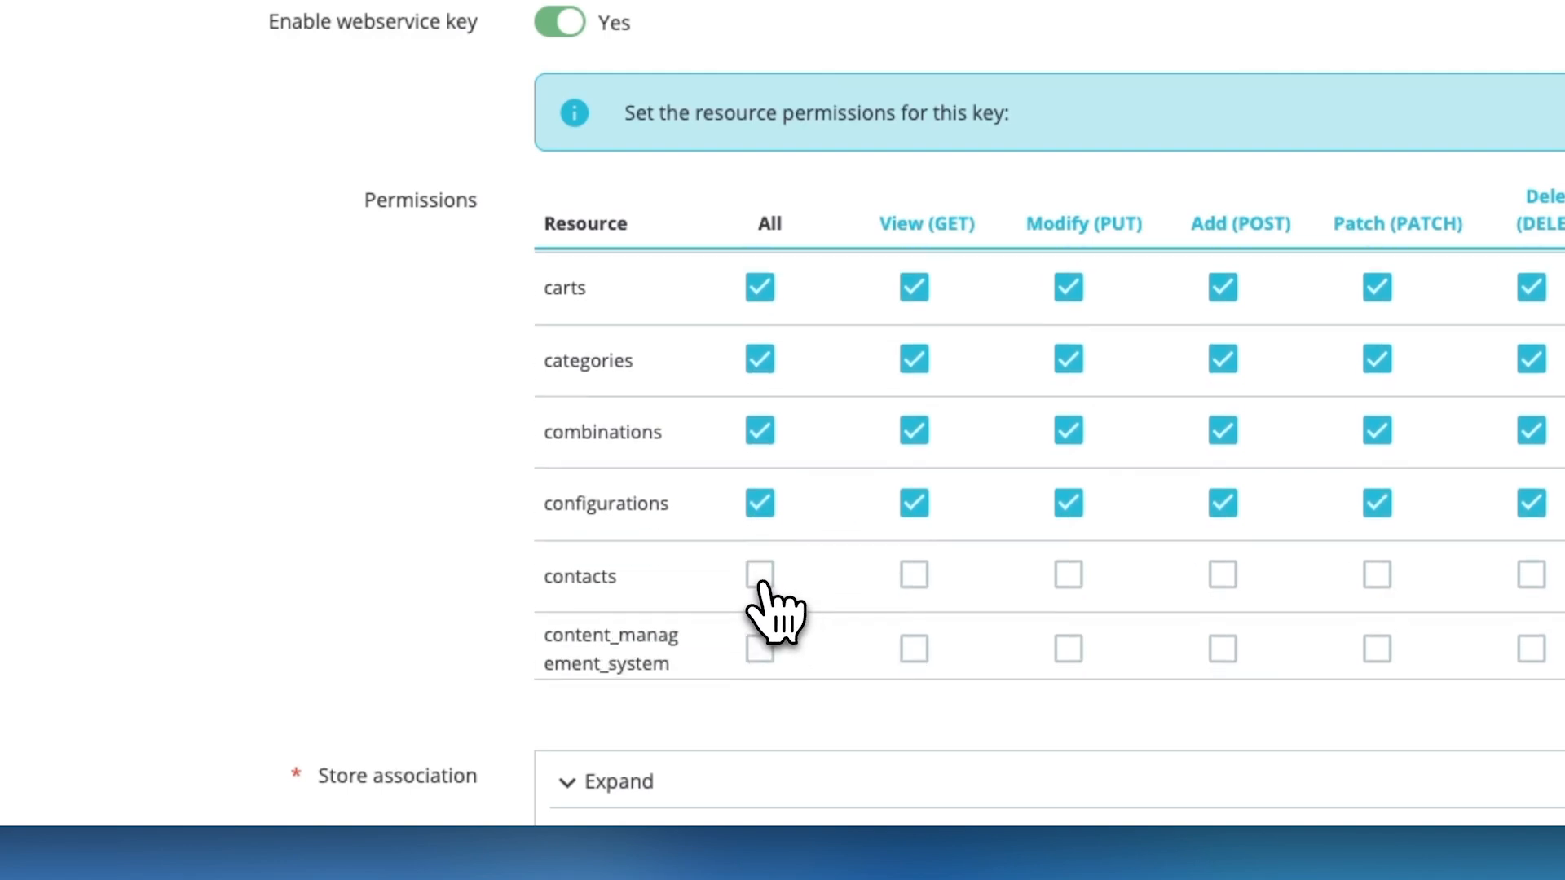
{"action": "left_click", "coordinate": [760, 573]}
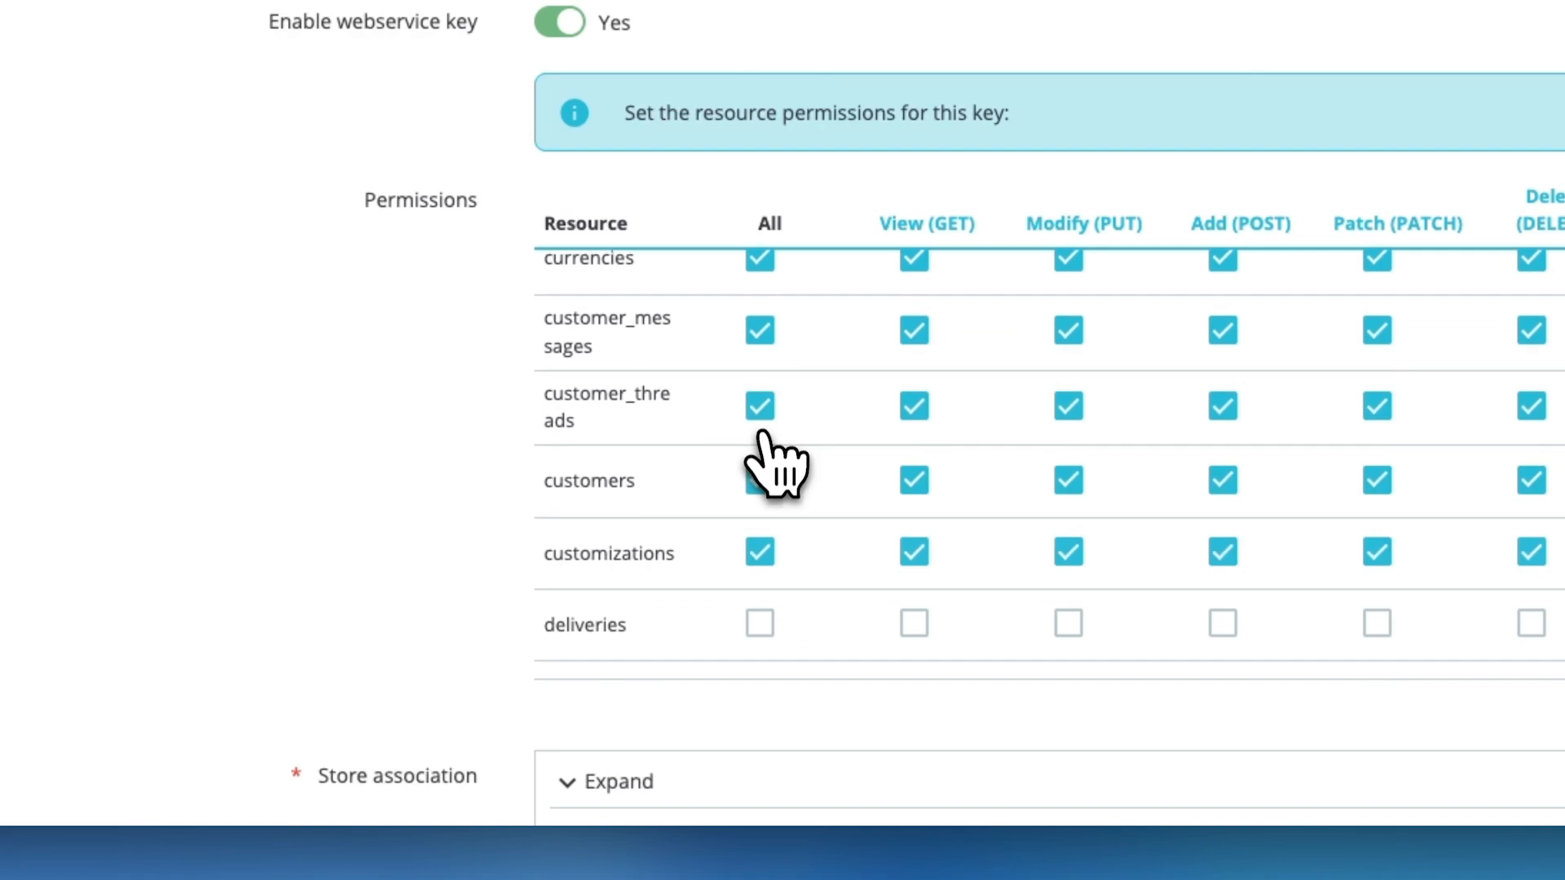
{"action": "scroll", "coordinate": [763, 562], "scroll_direction": "down", "scroll_amount": 10}
{"action": "left_click", "coordinate": [763, 563]}
{"action": "scroll", "coordinate": [763, 569], "scroll_direction": "down", "scroll_amount": 10}
{"action": "left_click", "coordinate": [763, 569]}
{"action": "scroll", "coordinate": [762, 566], "scroll_direction": "down", "scroll_amount": 10}
{"action": "left_click", "coordinate": [761, 563]}
{"action": "scroll", "coordinate": [762, 538], "scroll_direction": "down", "scroll_amount": 8}
{"action": "left_click", "coordinate": [770, 473]}
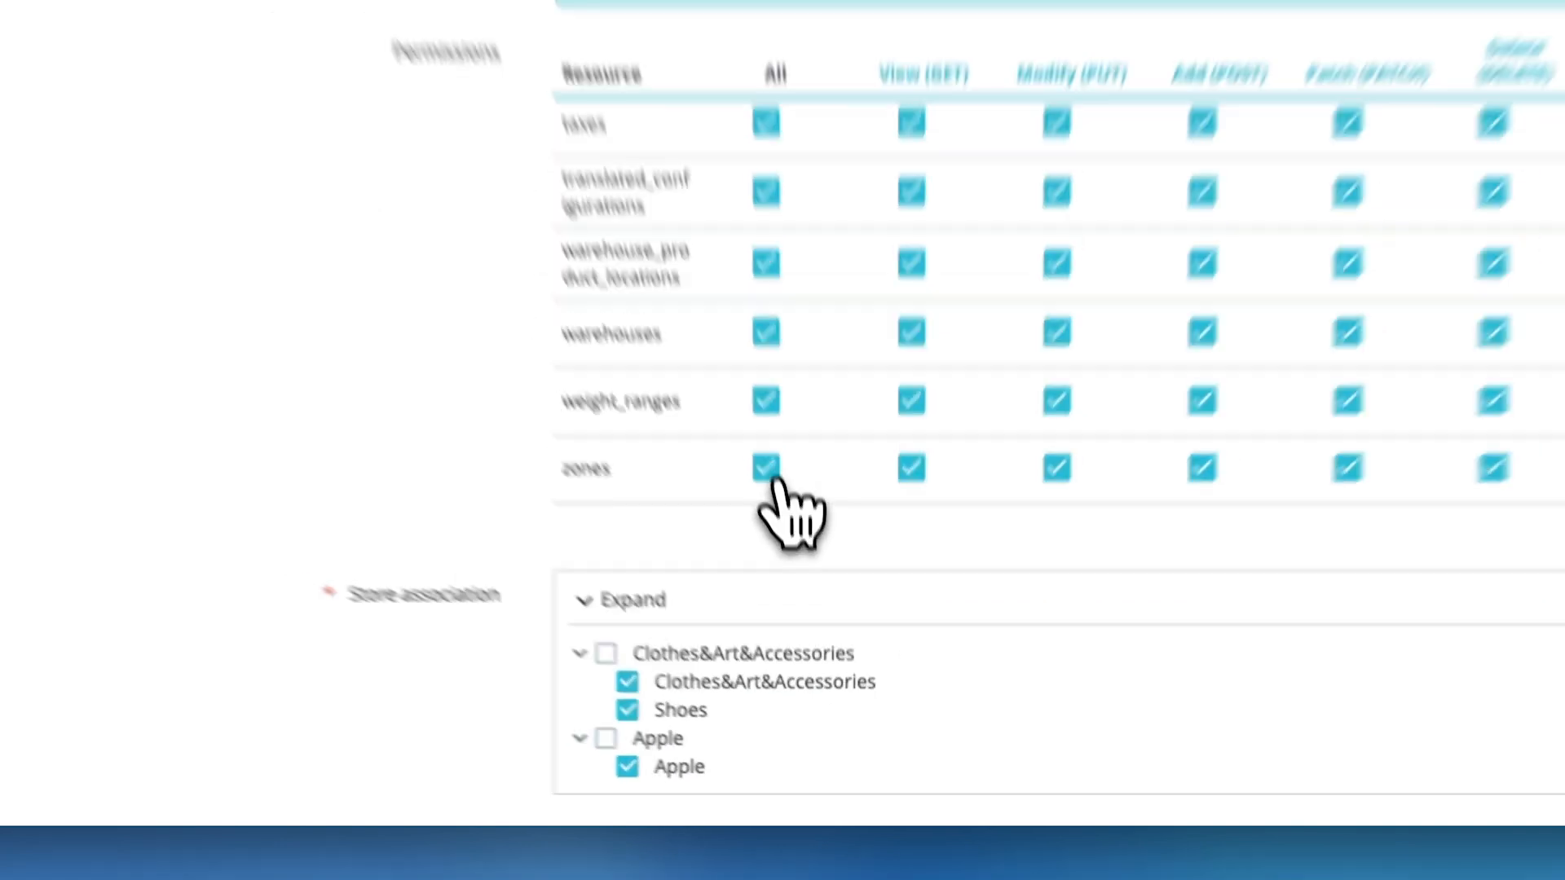
{"action": "scroll", "coordinate": [776, 481], "scroll_direction": "down", "scroll_amount": 1}
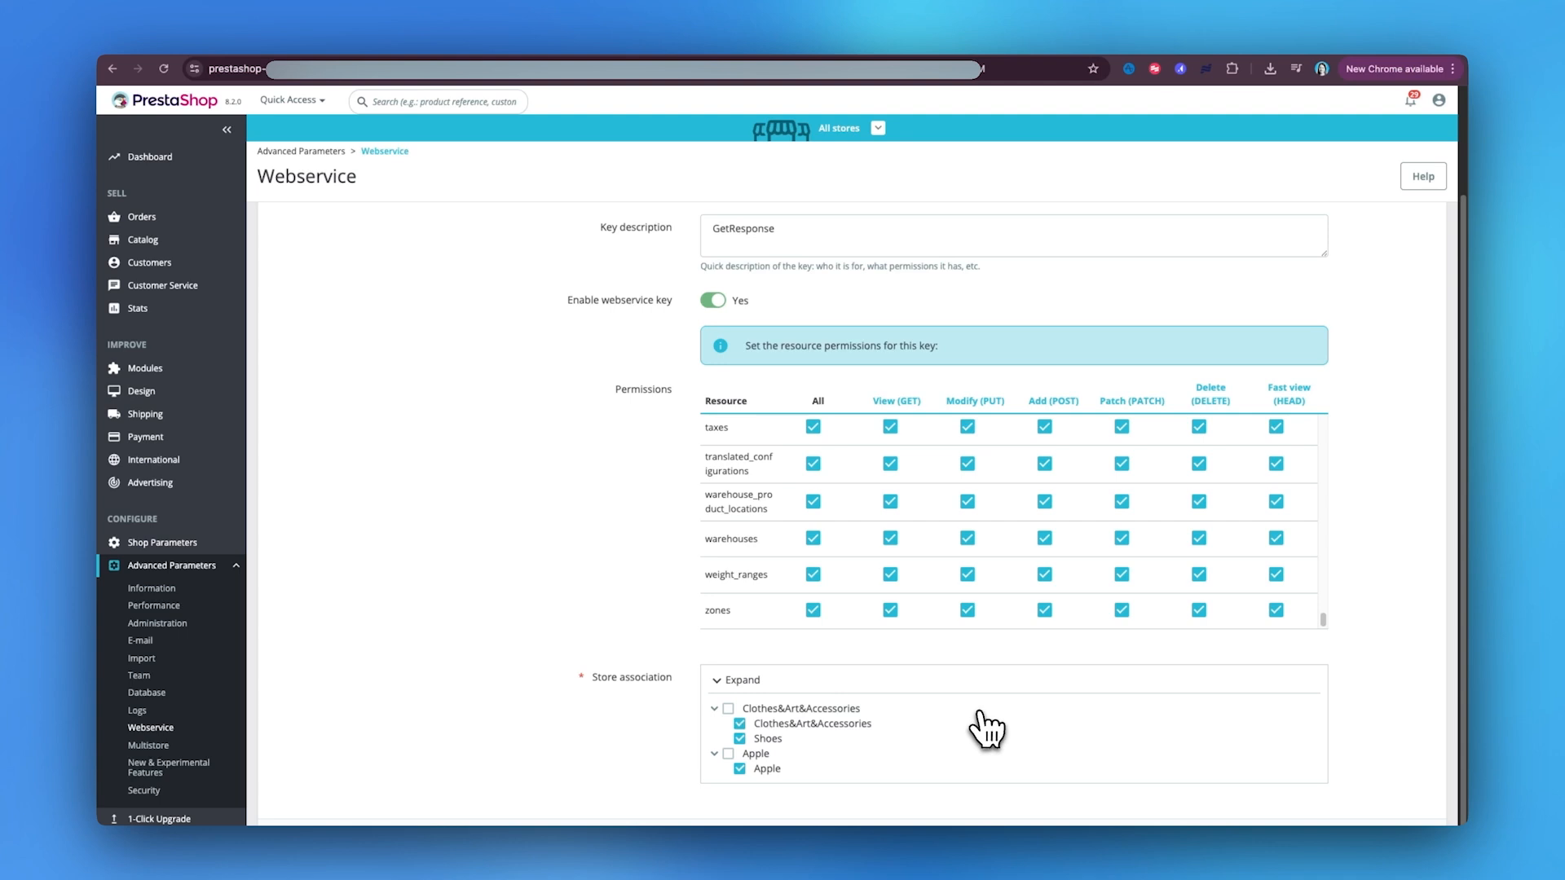
{"action": "left_click", "coordinate": [1433, 844]}
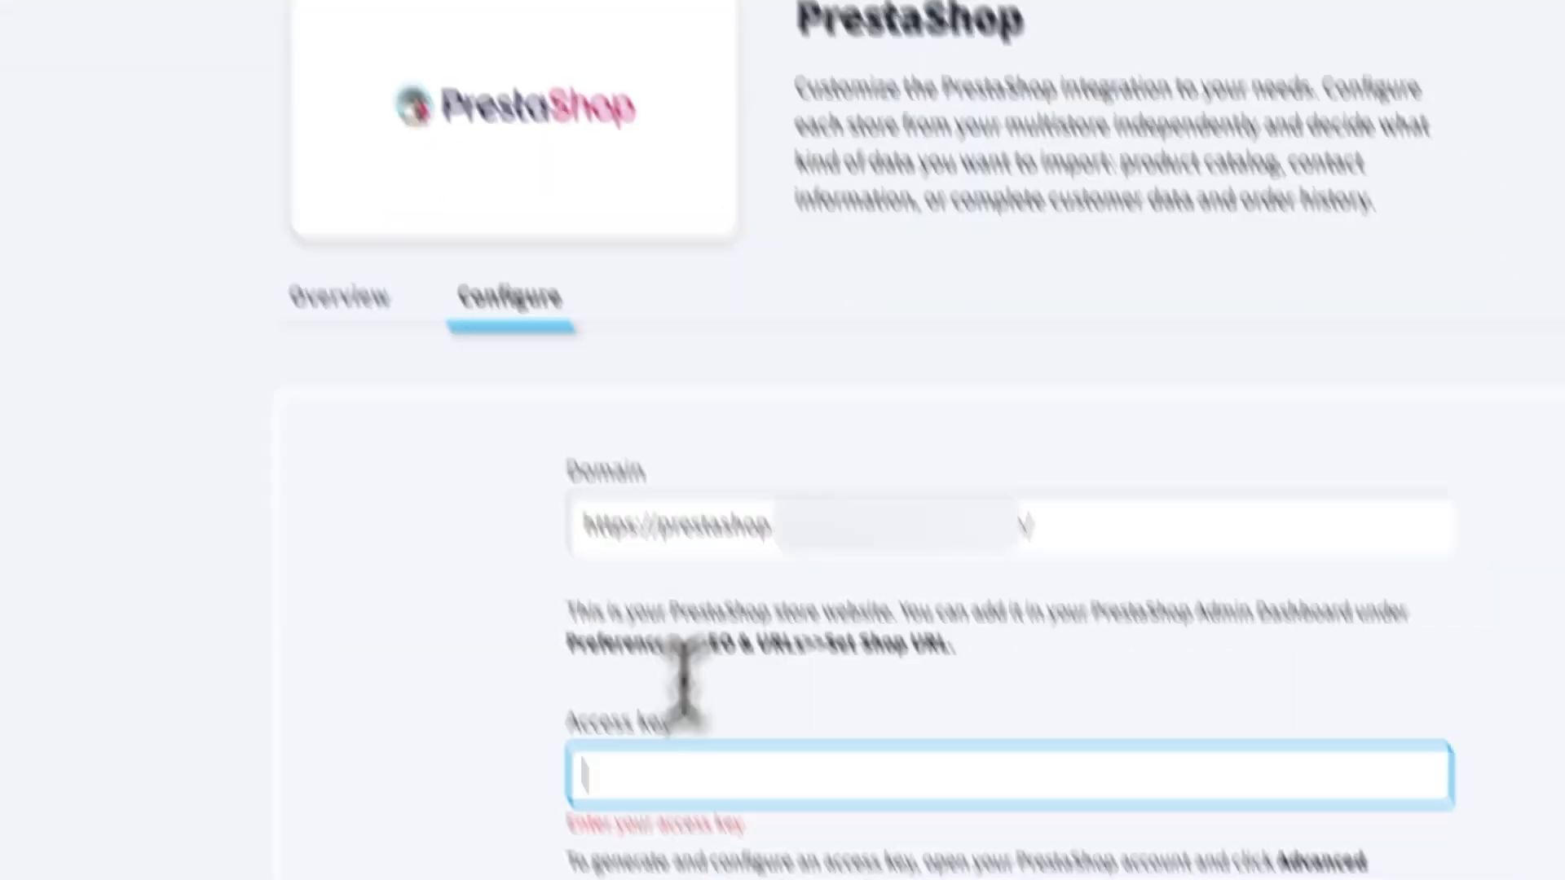
Switch to GetResponse, paste the copied webservice key as the access key, and connect PrestaShop
{"action": "right_click", "coordinate": [640, 692]}
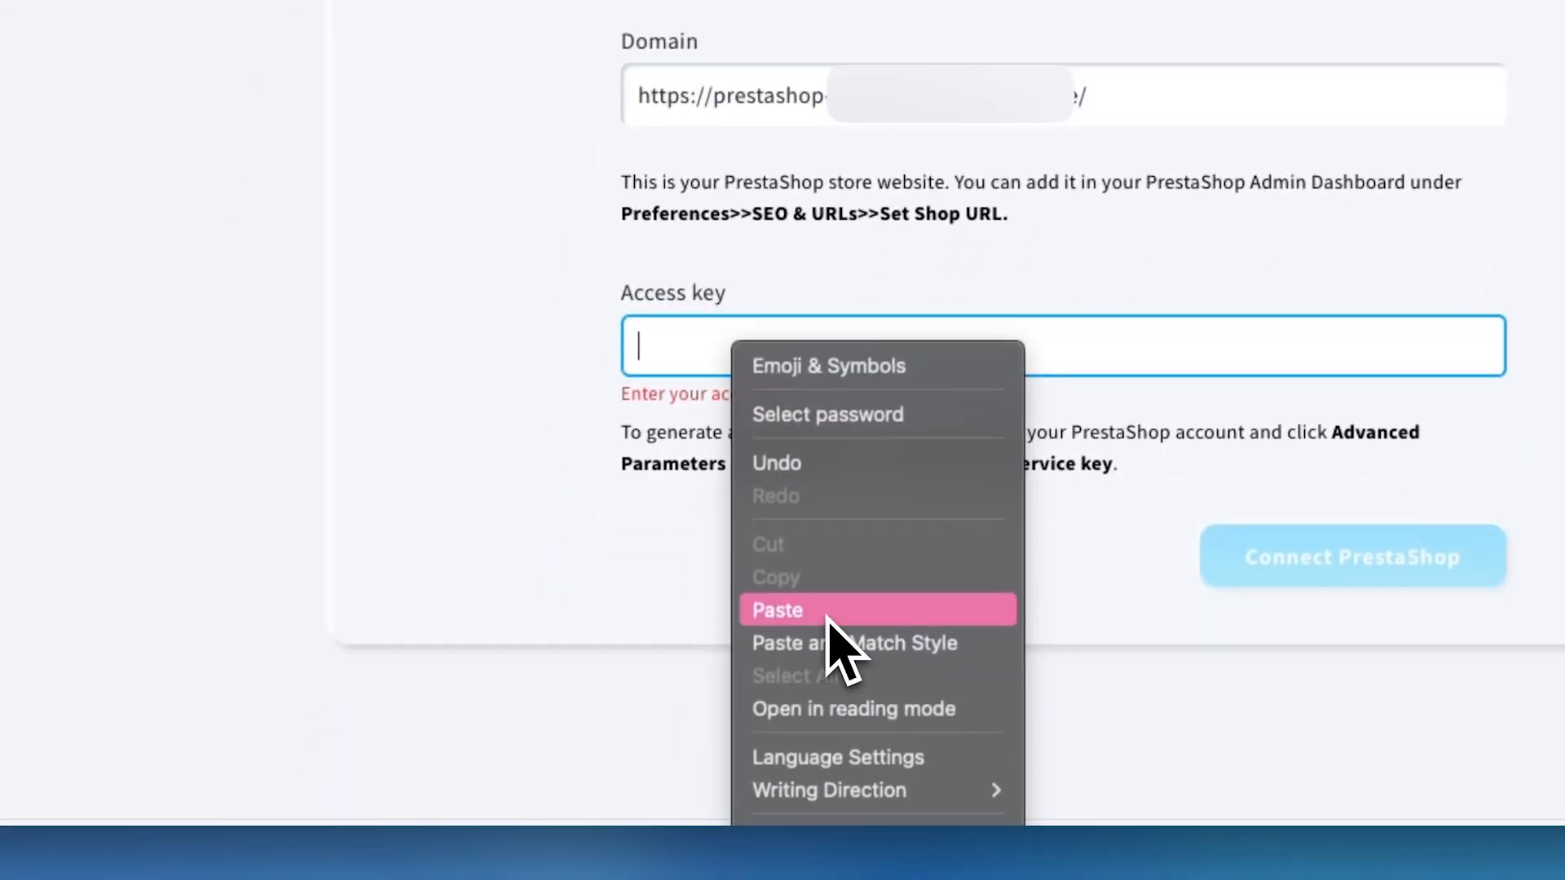
{"action": "left_click", "coordinate": [817, 635]}
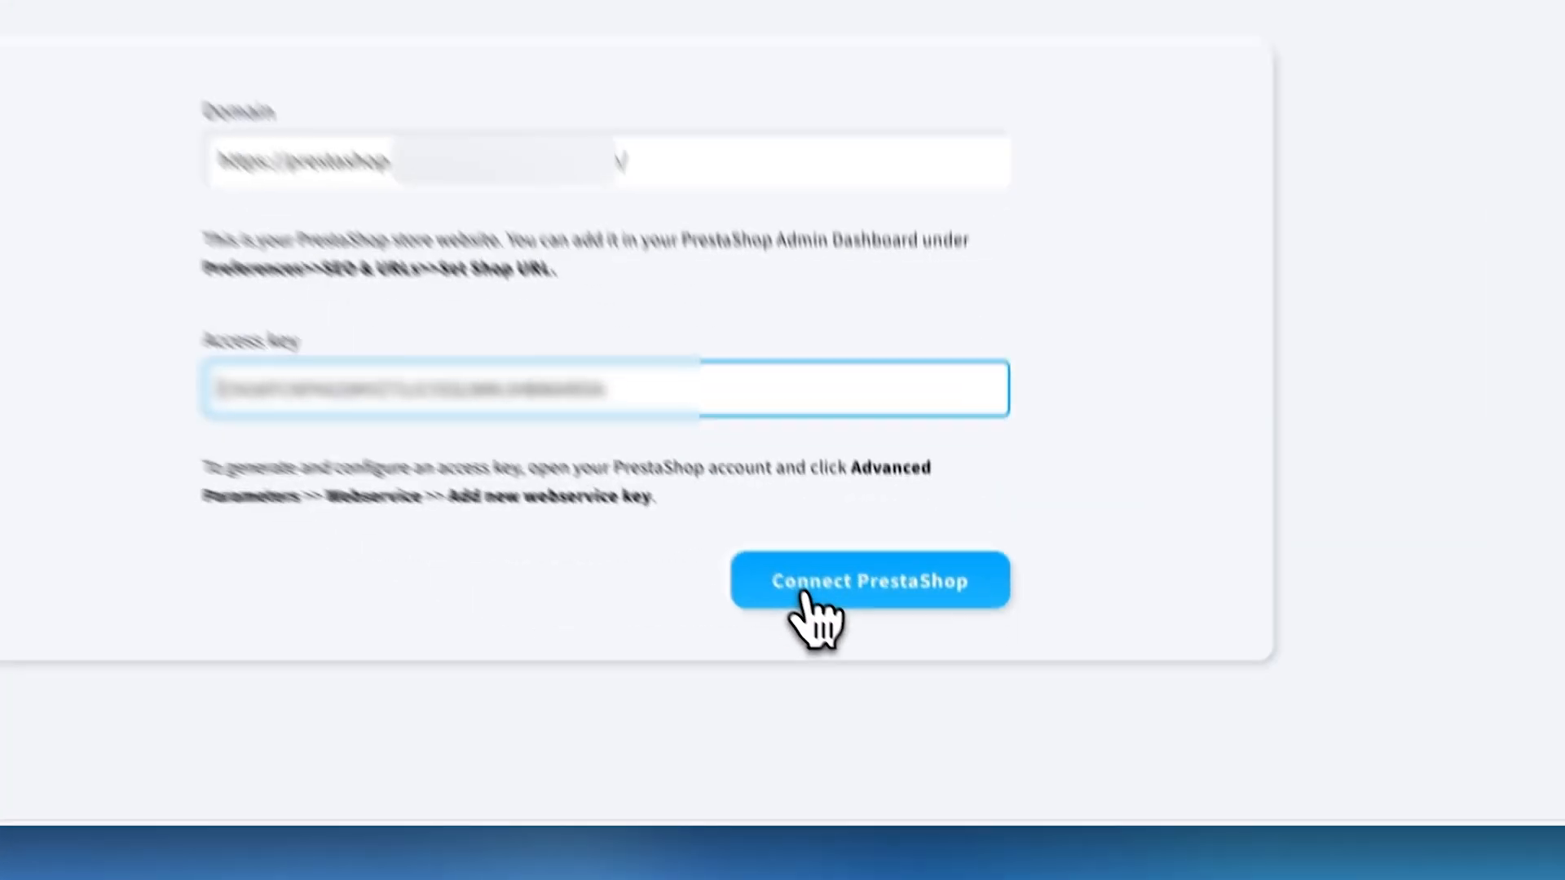
{"action": "left_click", "coordinate": [891, 693]}
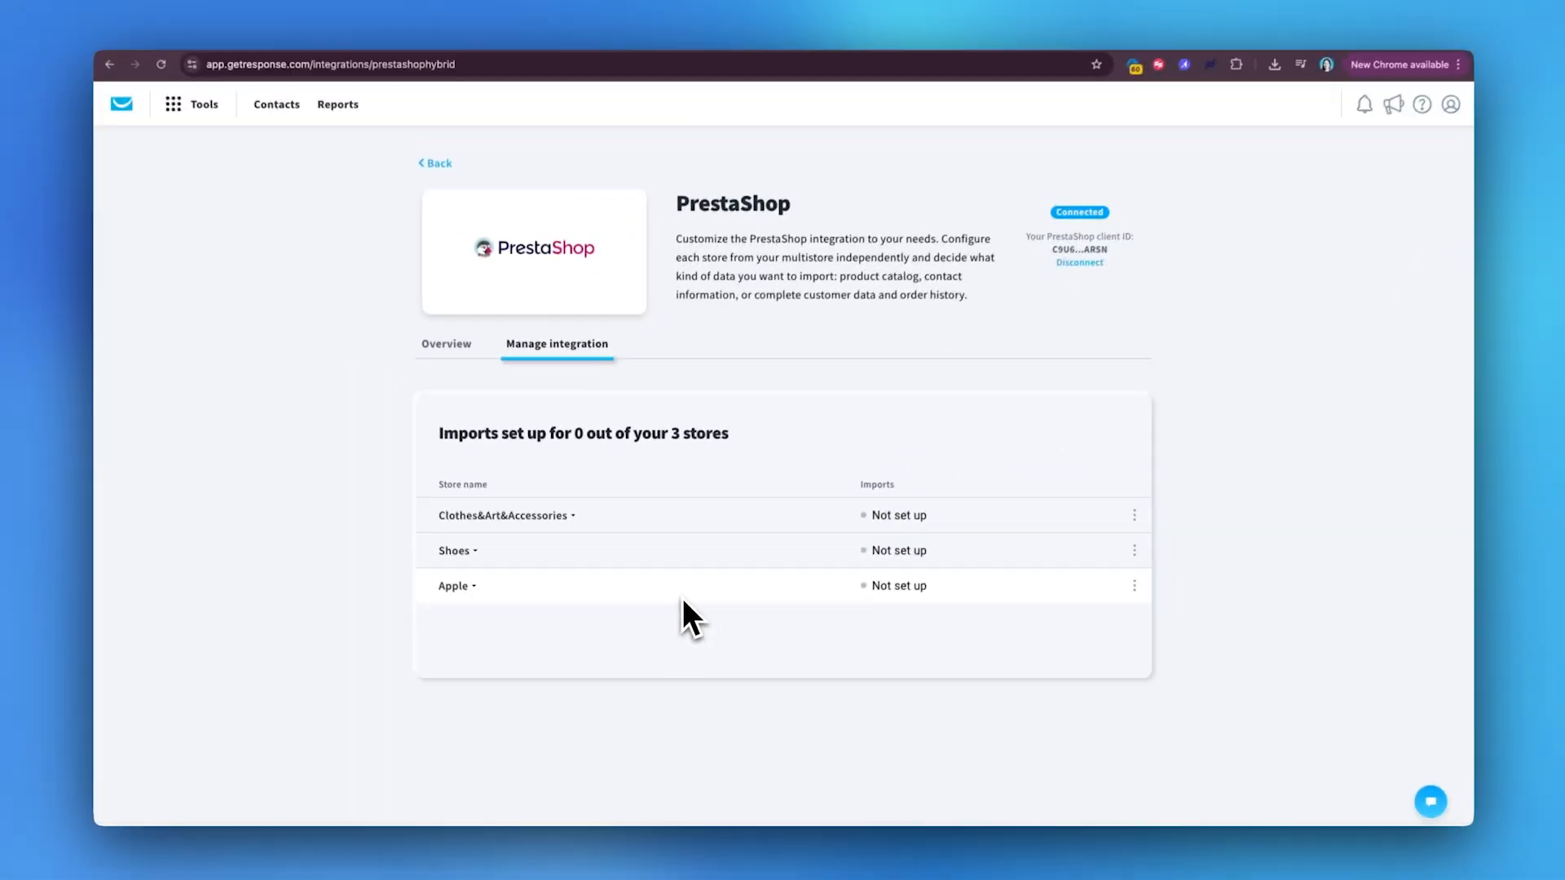
Open the Apple store's import configuration and limit the import to customers who consented to email marketing in PrestaShop
{"action": "left_click", "coordinate": [1132, 591]}
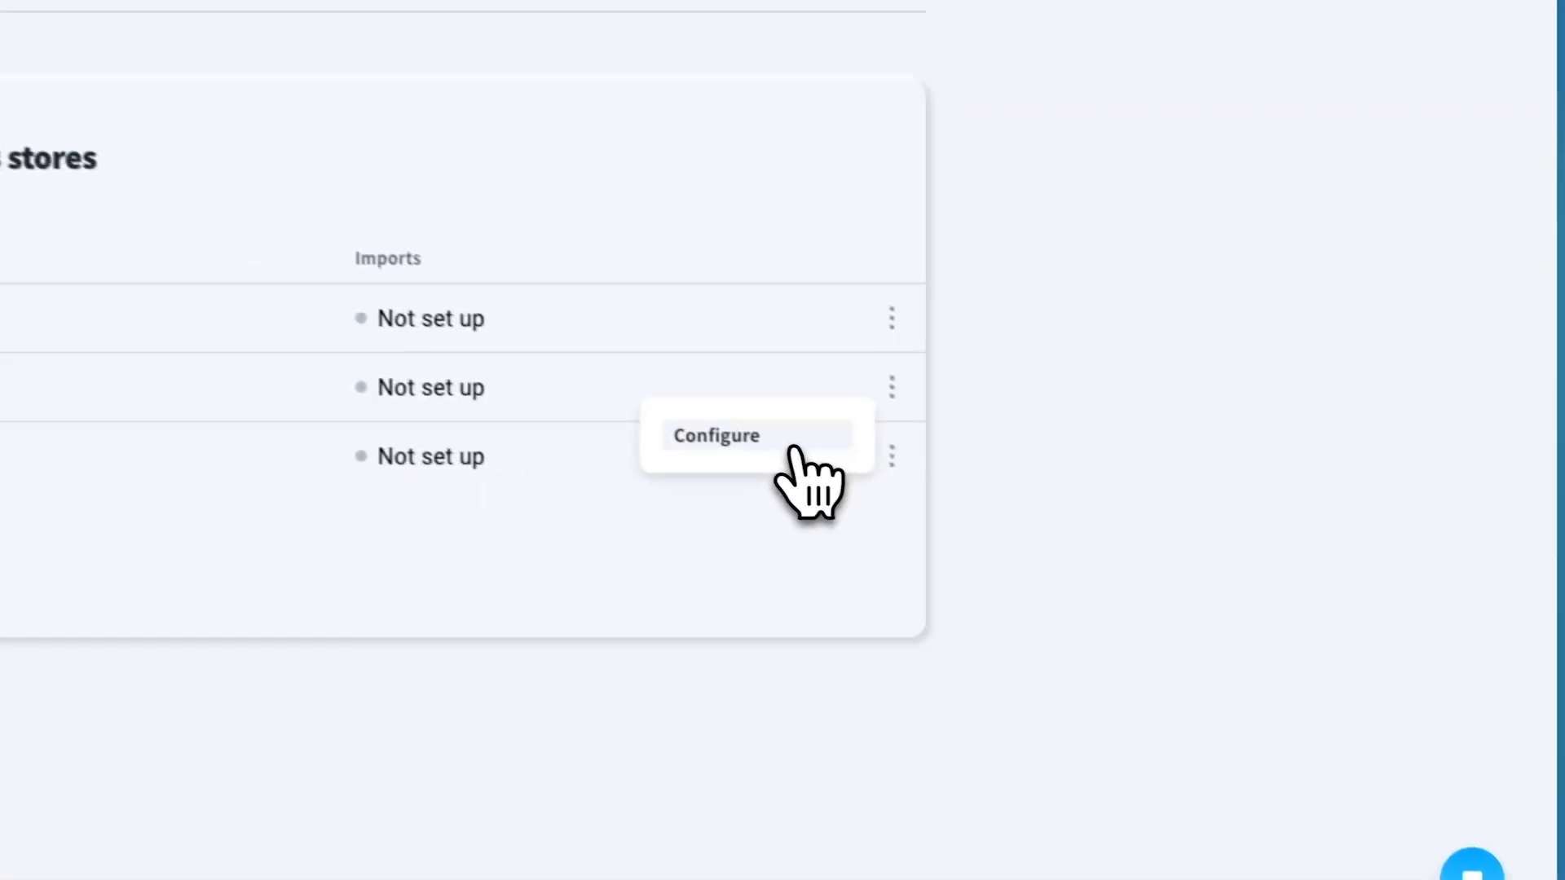
{"action": "left_click", "coordinate": [1077, 577]}
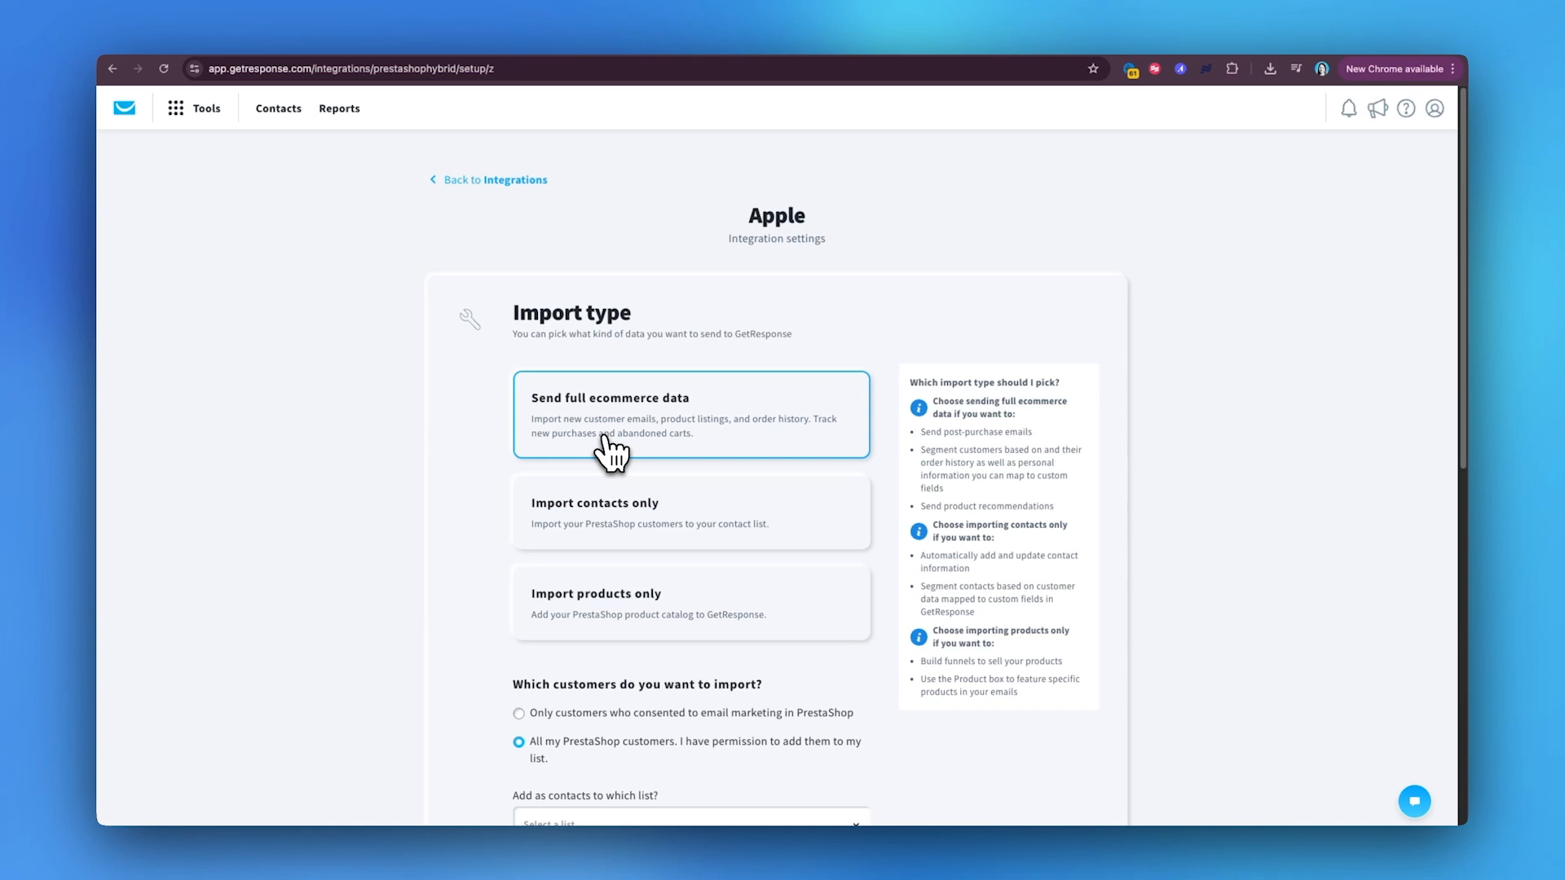
{"action": "scroll", "coordinate": [628, 571], "scroll_direction": "down", "scroll_amount": 3}
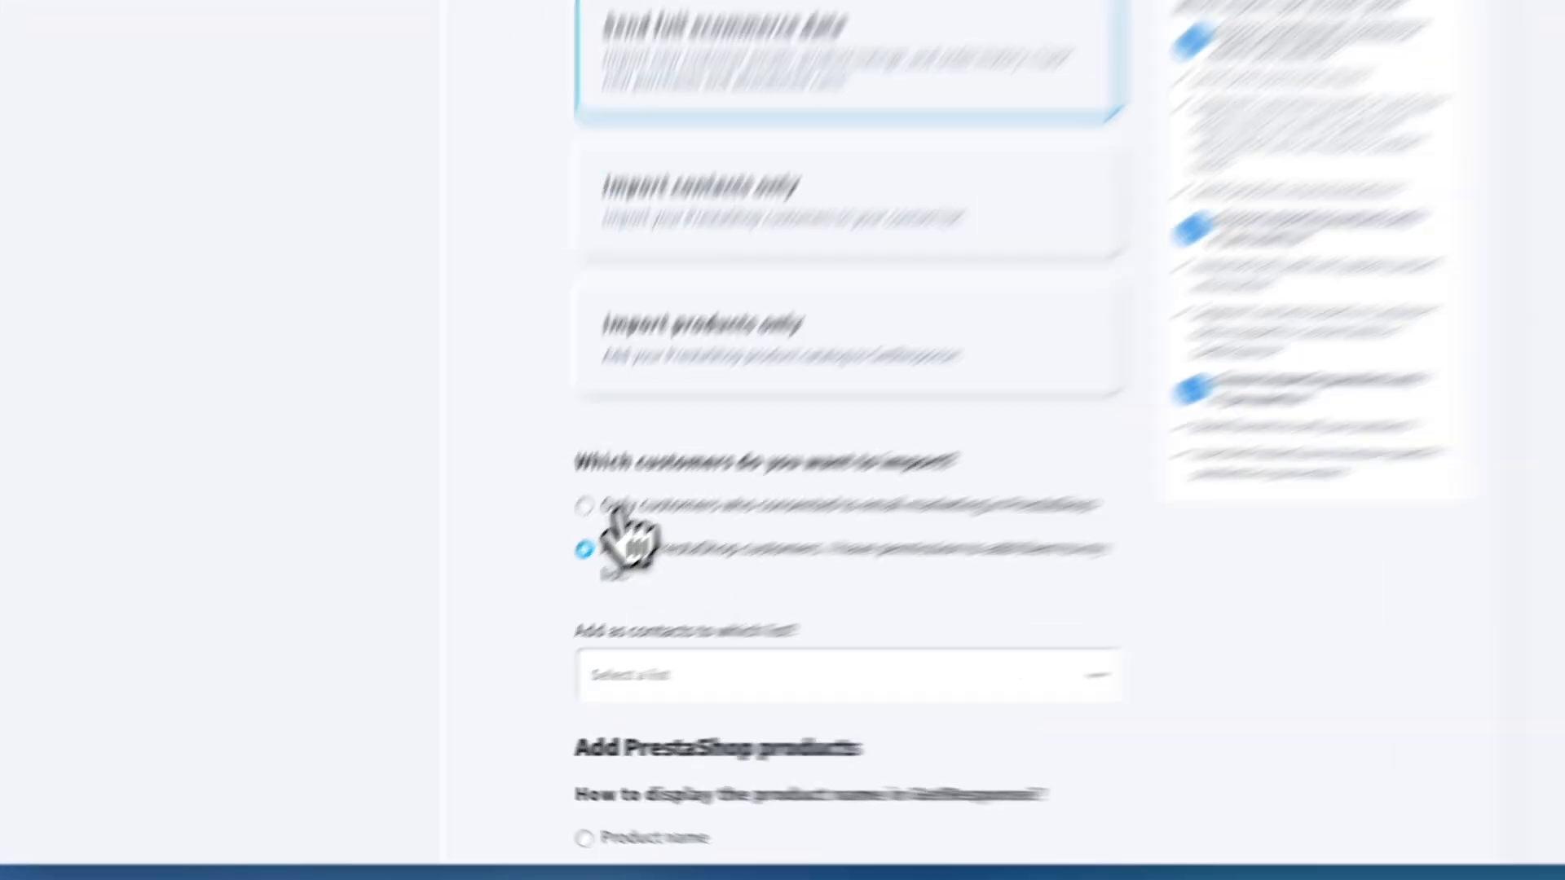
{"action": "left_click", "coordinate": [616, 511]}
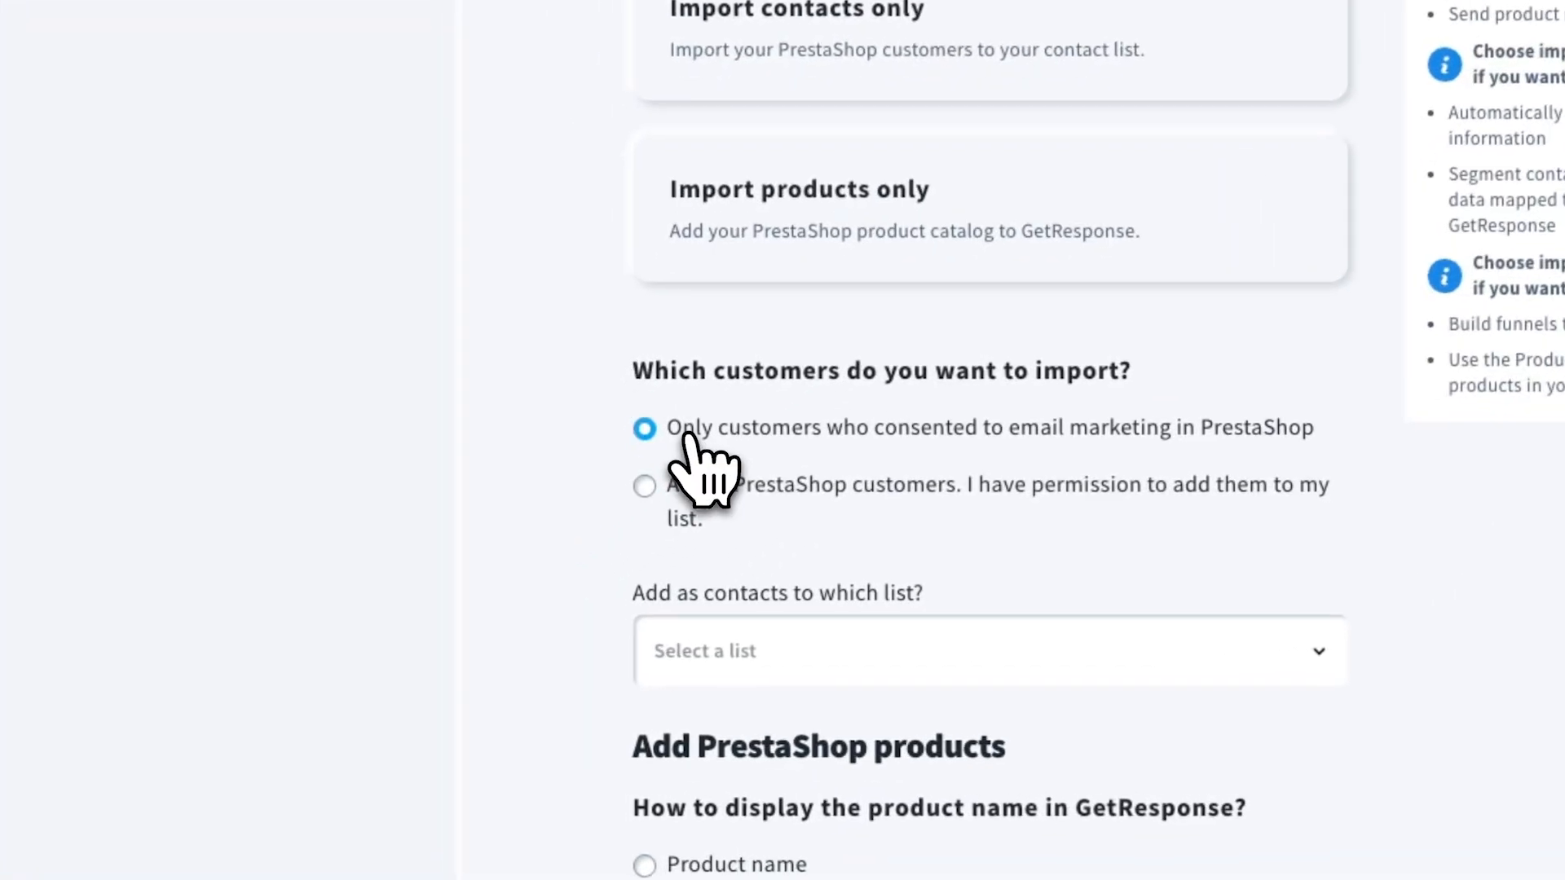
Choose the available contact list for the imported contacts and display products by product name and variant name
{"action": "scroll", "coordinate": [733, 538], "scroll_direction": "down", "scroll_amount": 5}
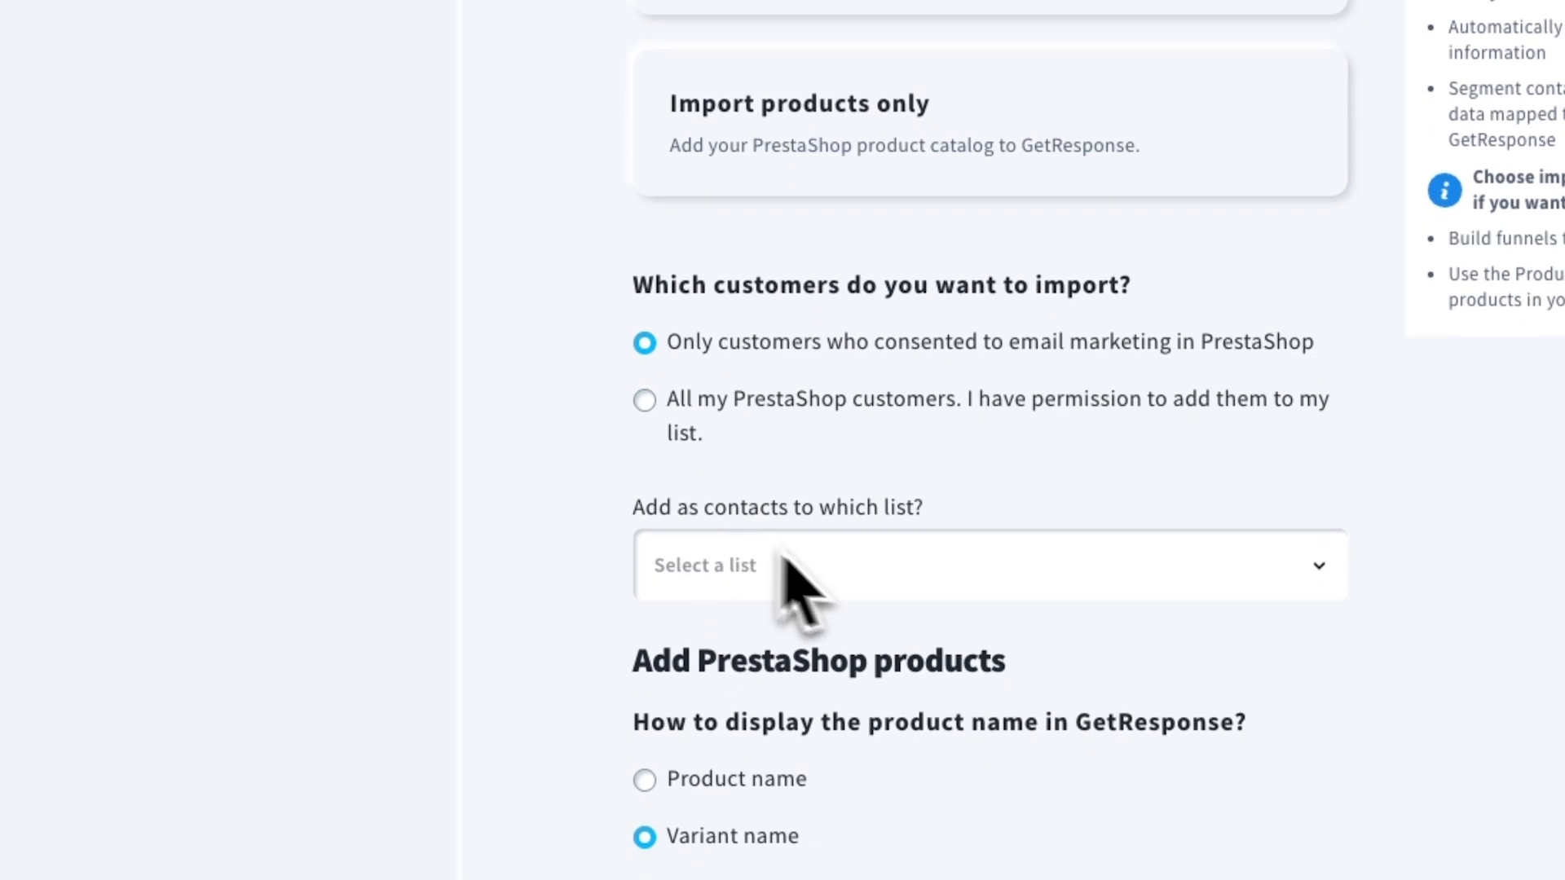
{"action": "left_click", "coordinate": [881, 300]}
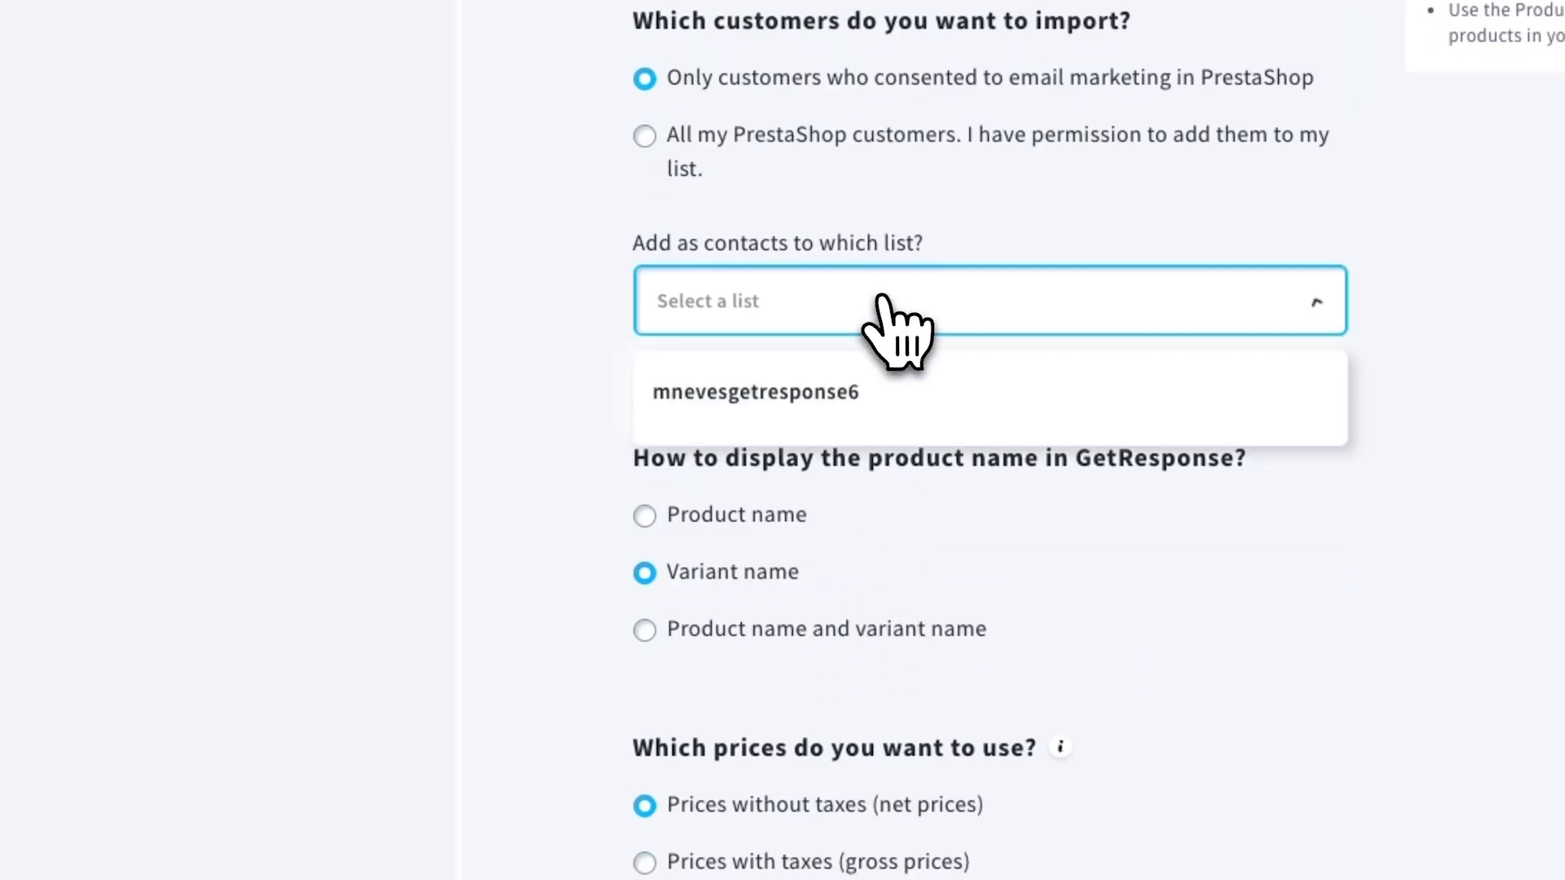
{"action": "left_click", "coordinate": [840, 394]}
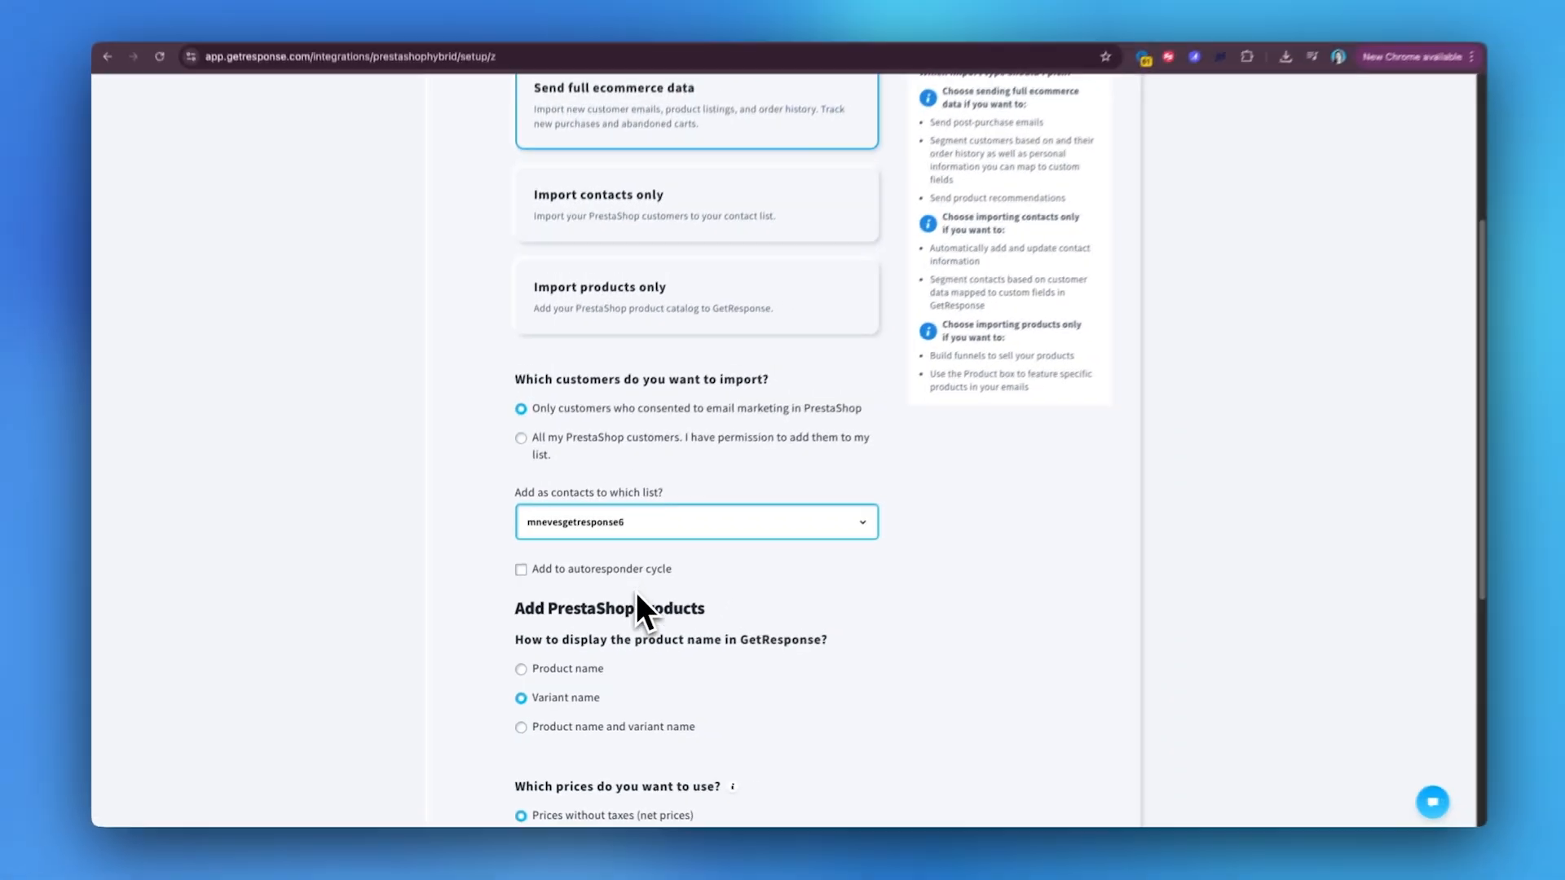
{"action": "scroll", "coordinate": [992, 522], "scroll_direction": "down", "scroll_amount": 2}
{"action": "scroll", "coordinate": [683, 595], "scroll_direction": "down", "scroll_amount": 1}
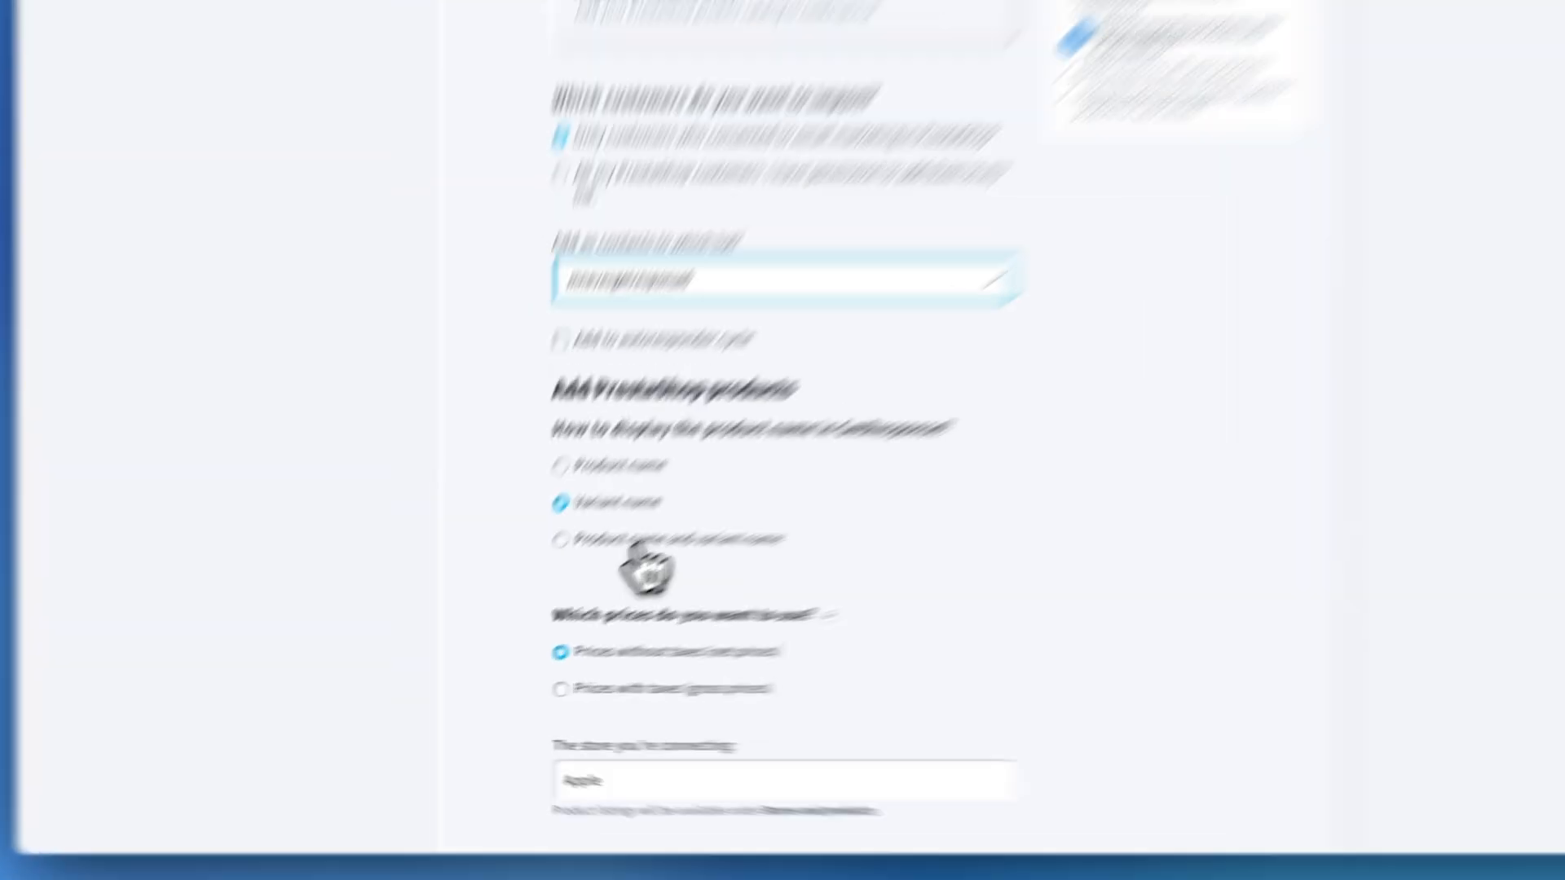
{"action": "left_click", "coordinate": [580, 583]}
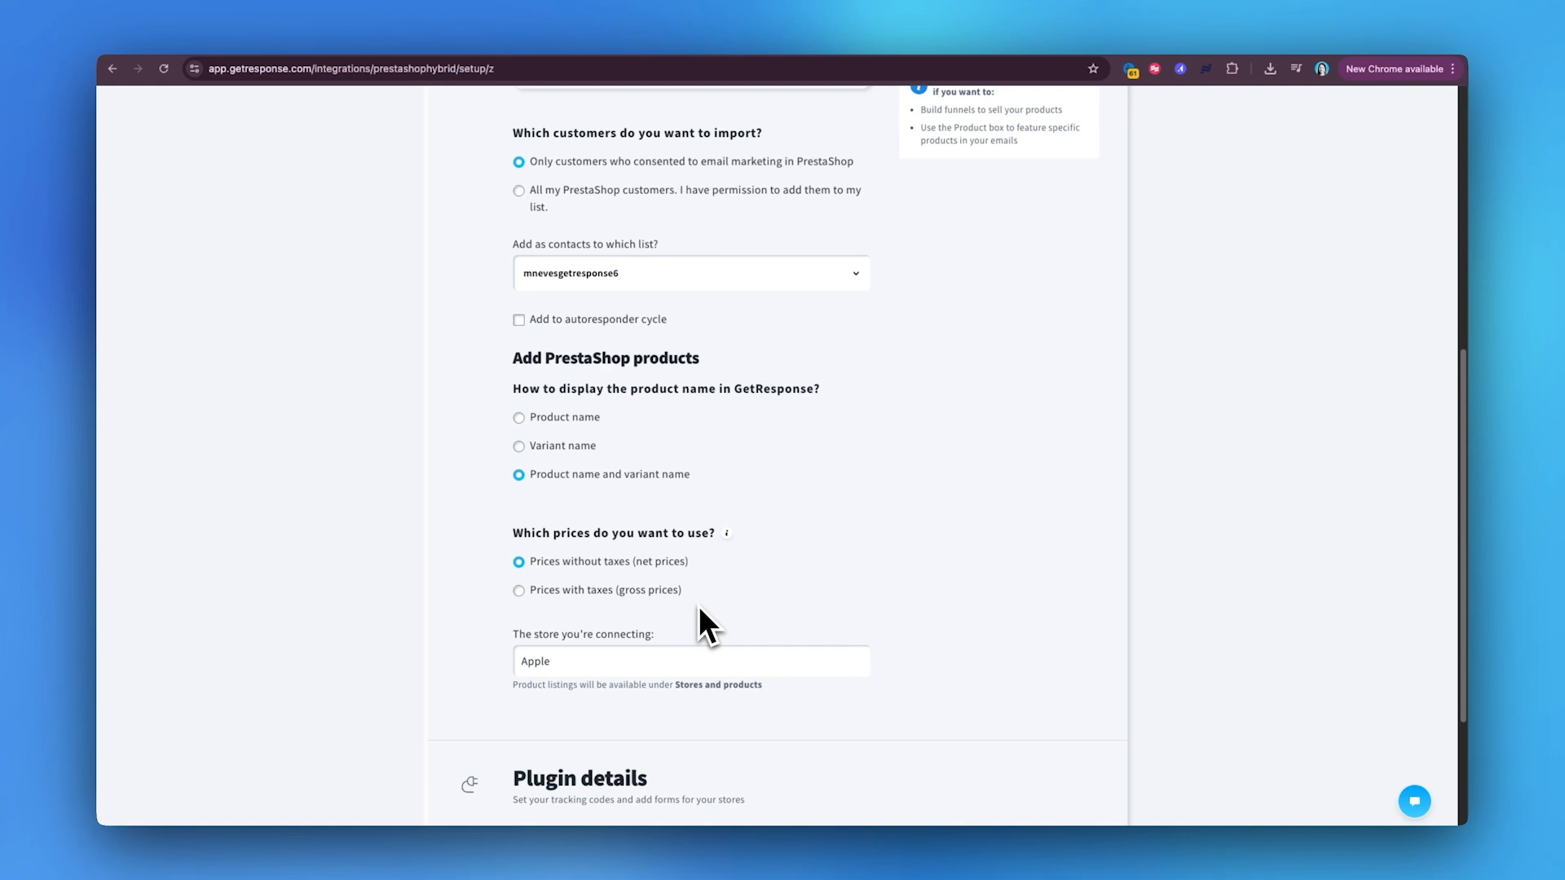
Enable the rolling import of product, customer and ecommerce data plus GetResponse Web Connect, and proceed to custom field mapping
{"action": "scroll", "coordinate": [698, 605], "scroll_direction": "down", "scroll_amount": 1}
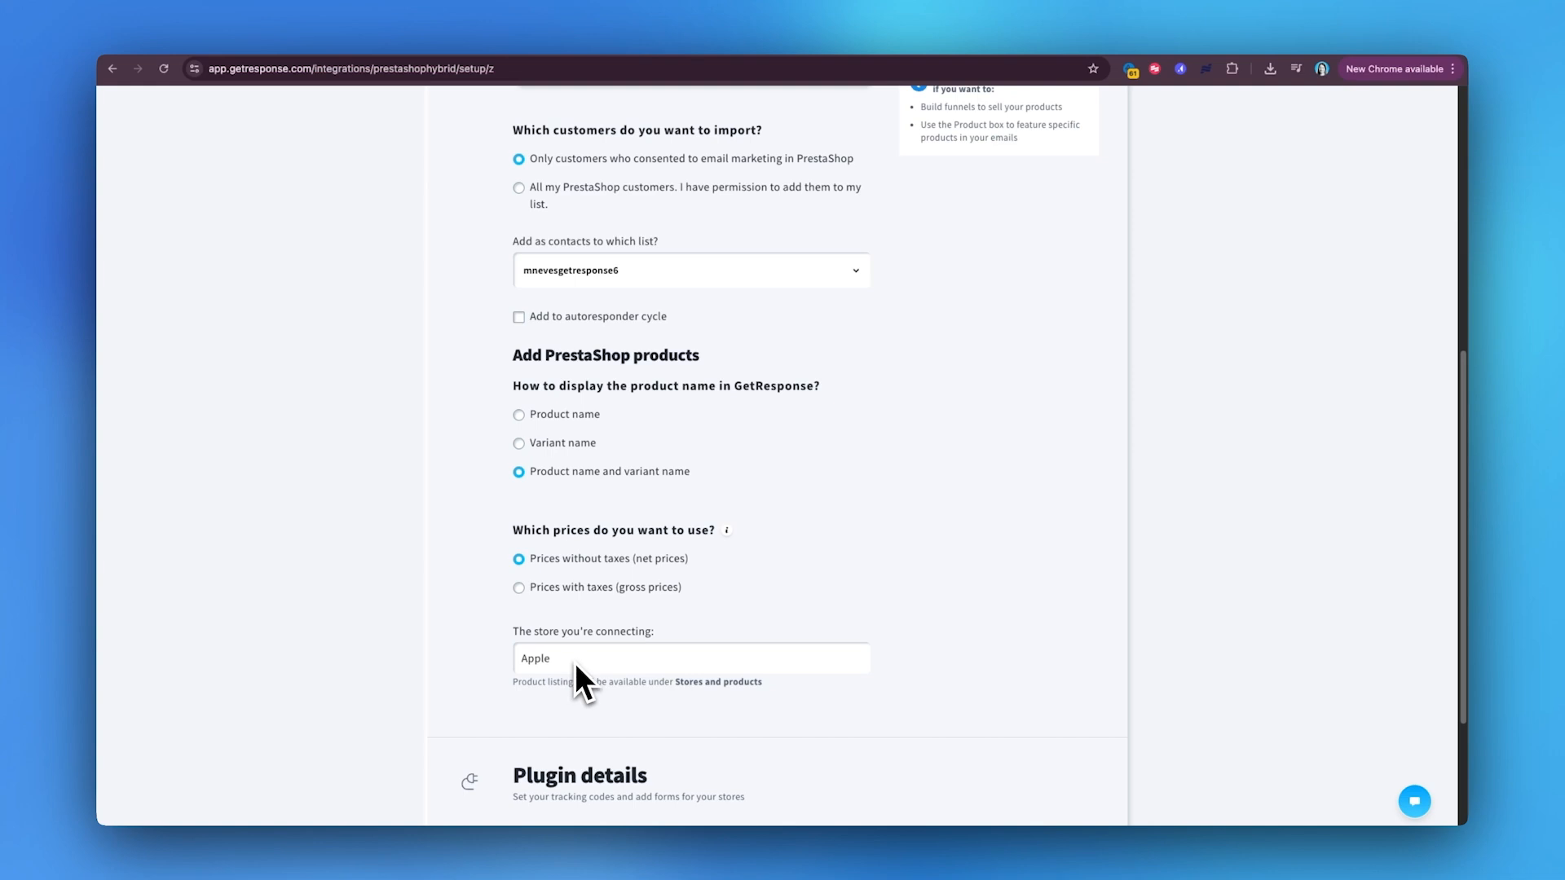
{"action": "scroll", "coordinate": [579, 662], "scroll_direction": "down", "scroll_amount": 5}
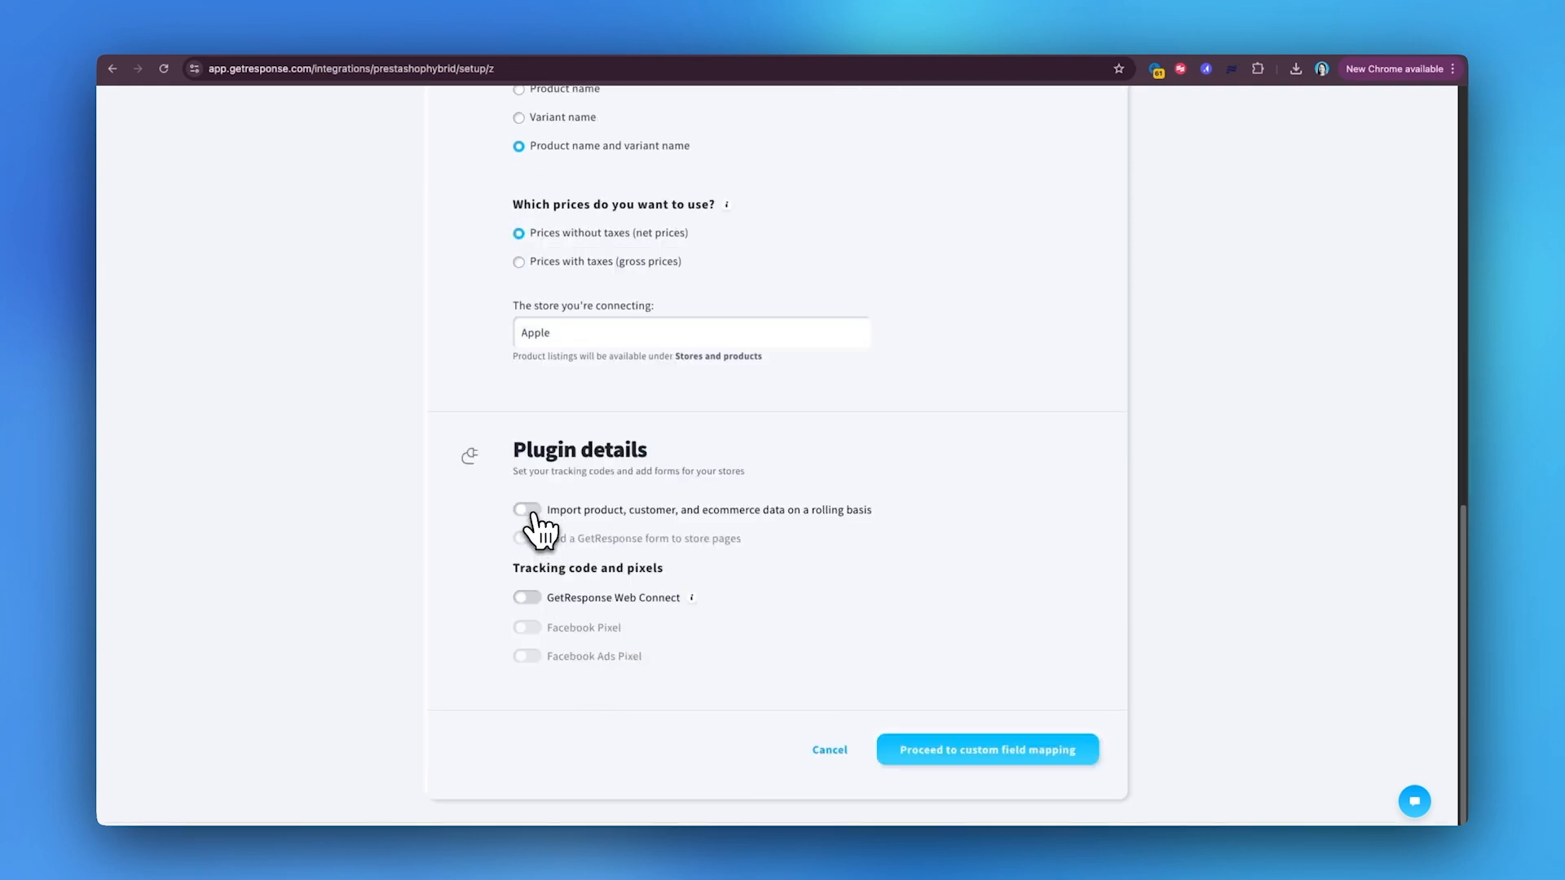
{"action": "left_click", "coordinate": [526, 510]}
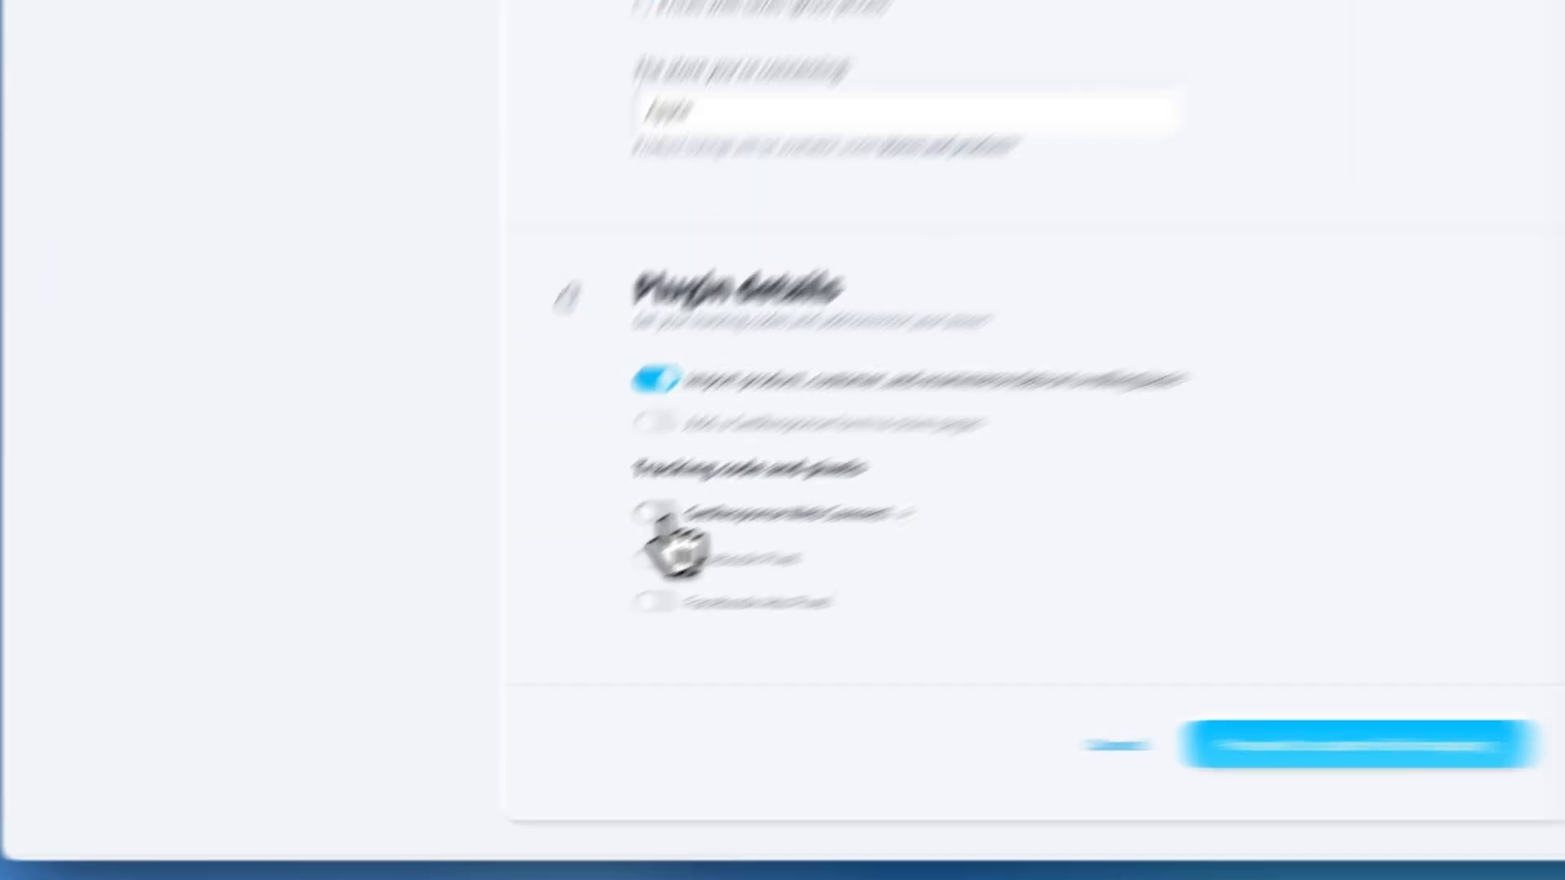
{"action": "left_click", "coordinate": [633, 537]}
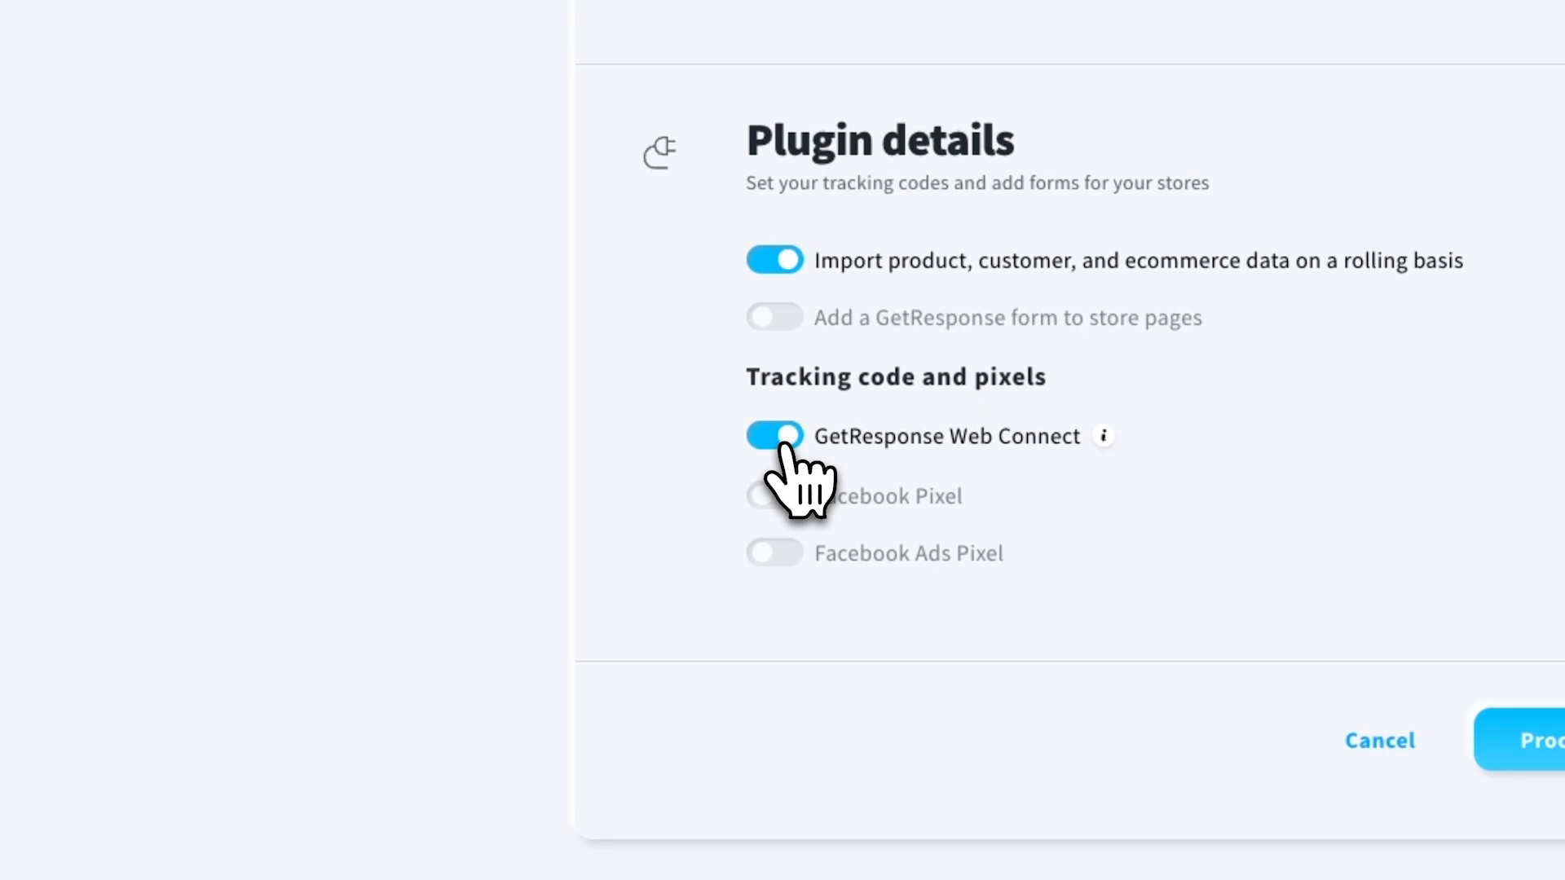
{"action": "mouse_move", "coordinate": [1104, 436]}
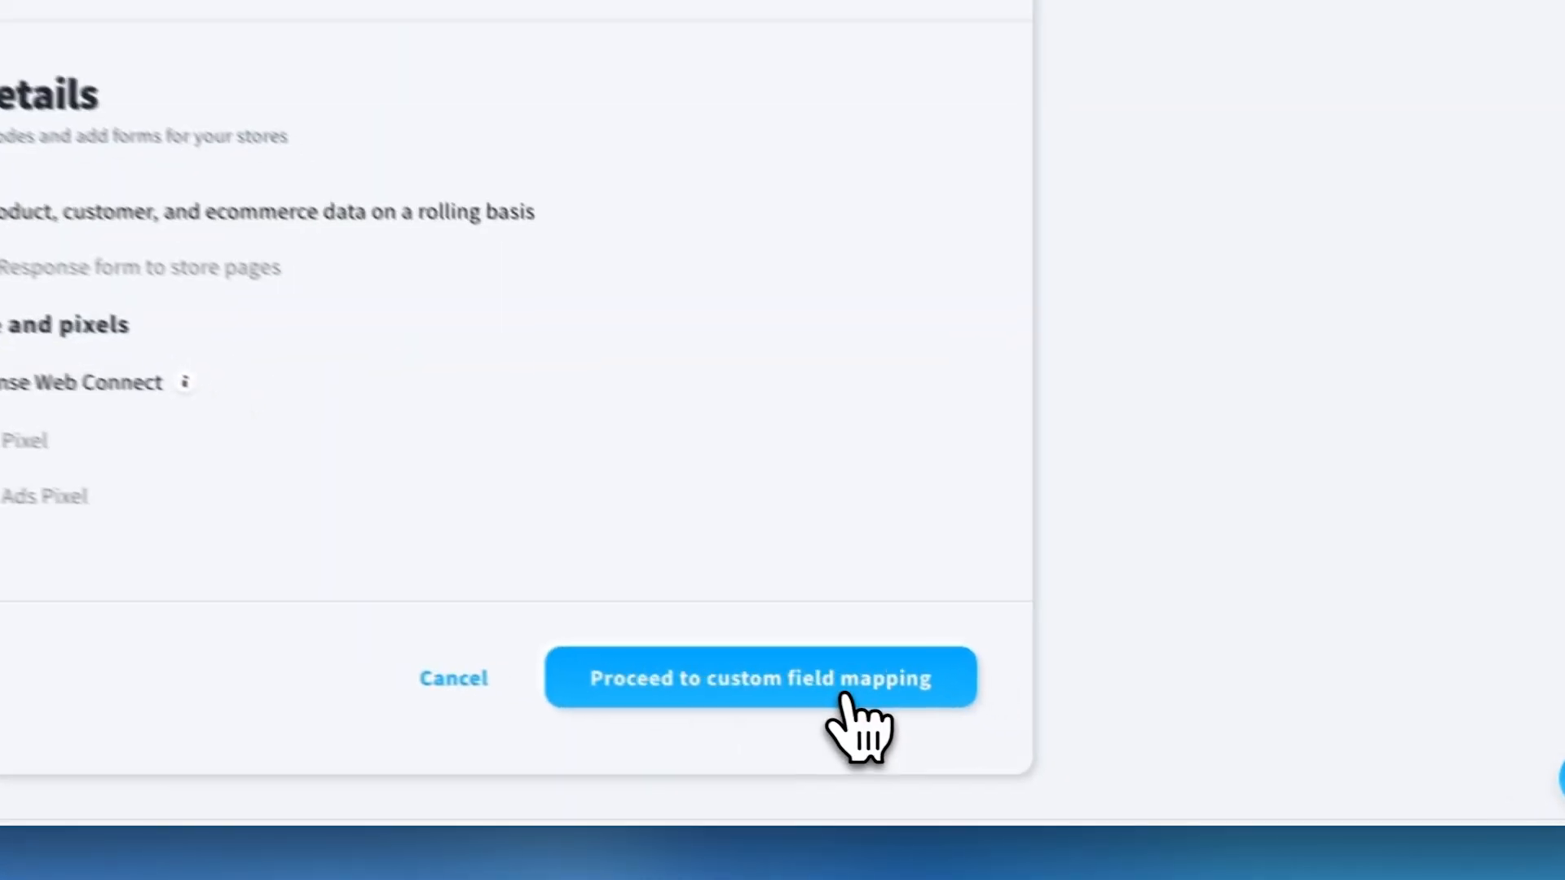
{"action": "left_click", "coordinate": [845, 697]}
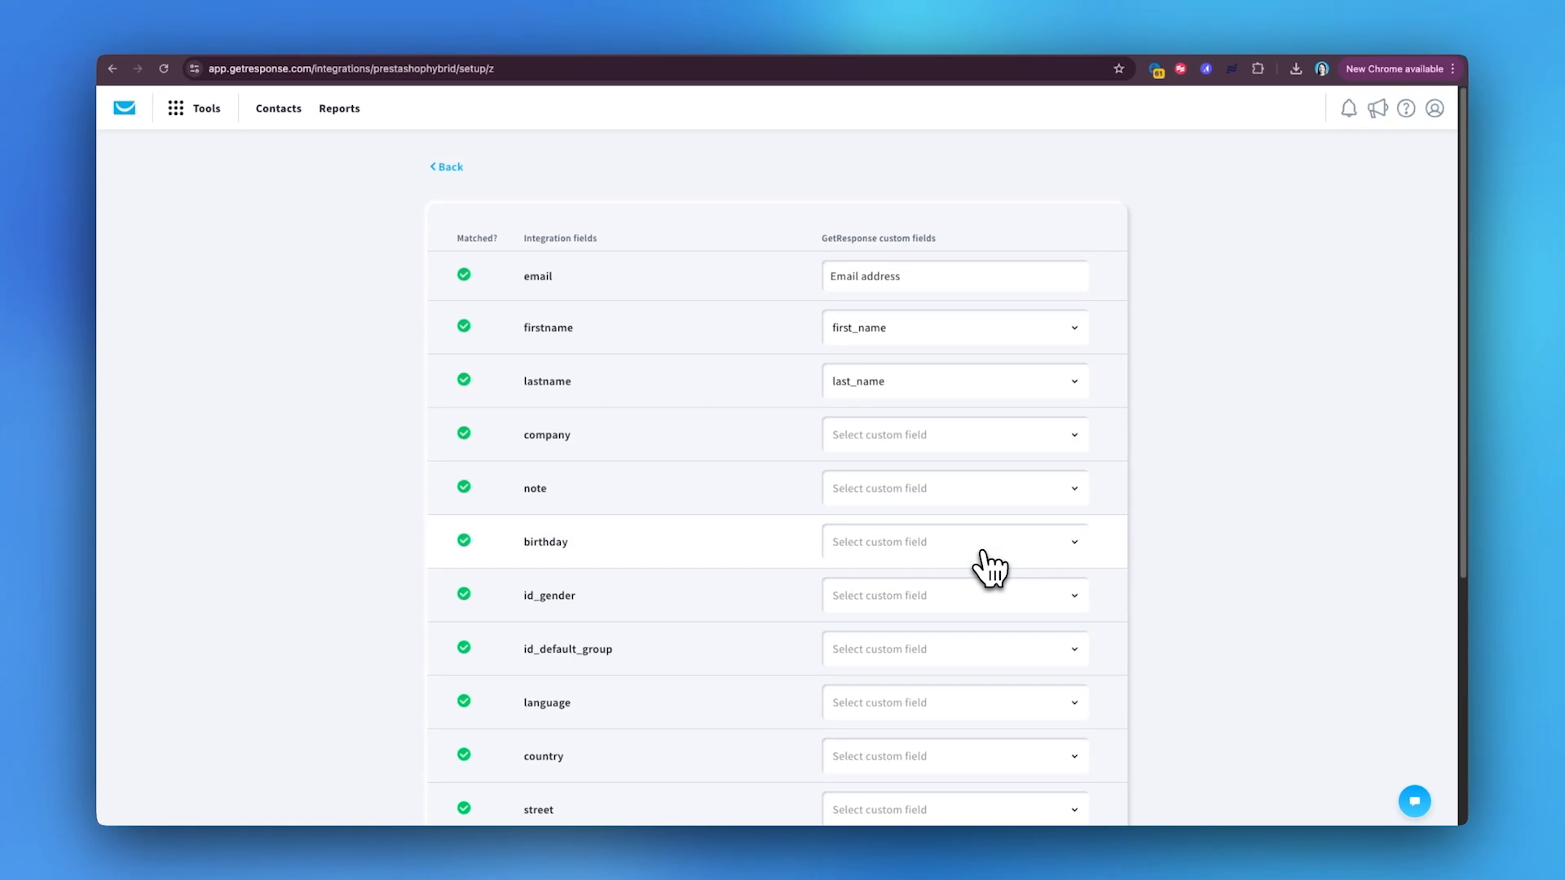
Skip importing the unmatched custom fields, start the import, and close the import notice
{"action": "scroll", "coordinate": [945, 550], "scroll_direction": "down", "scroll_amount": 5}
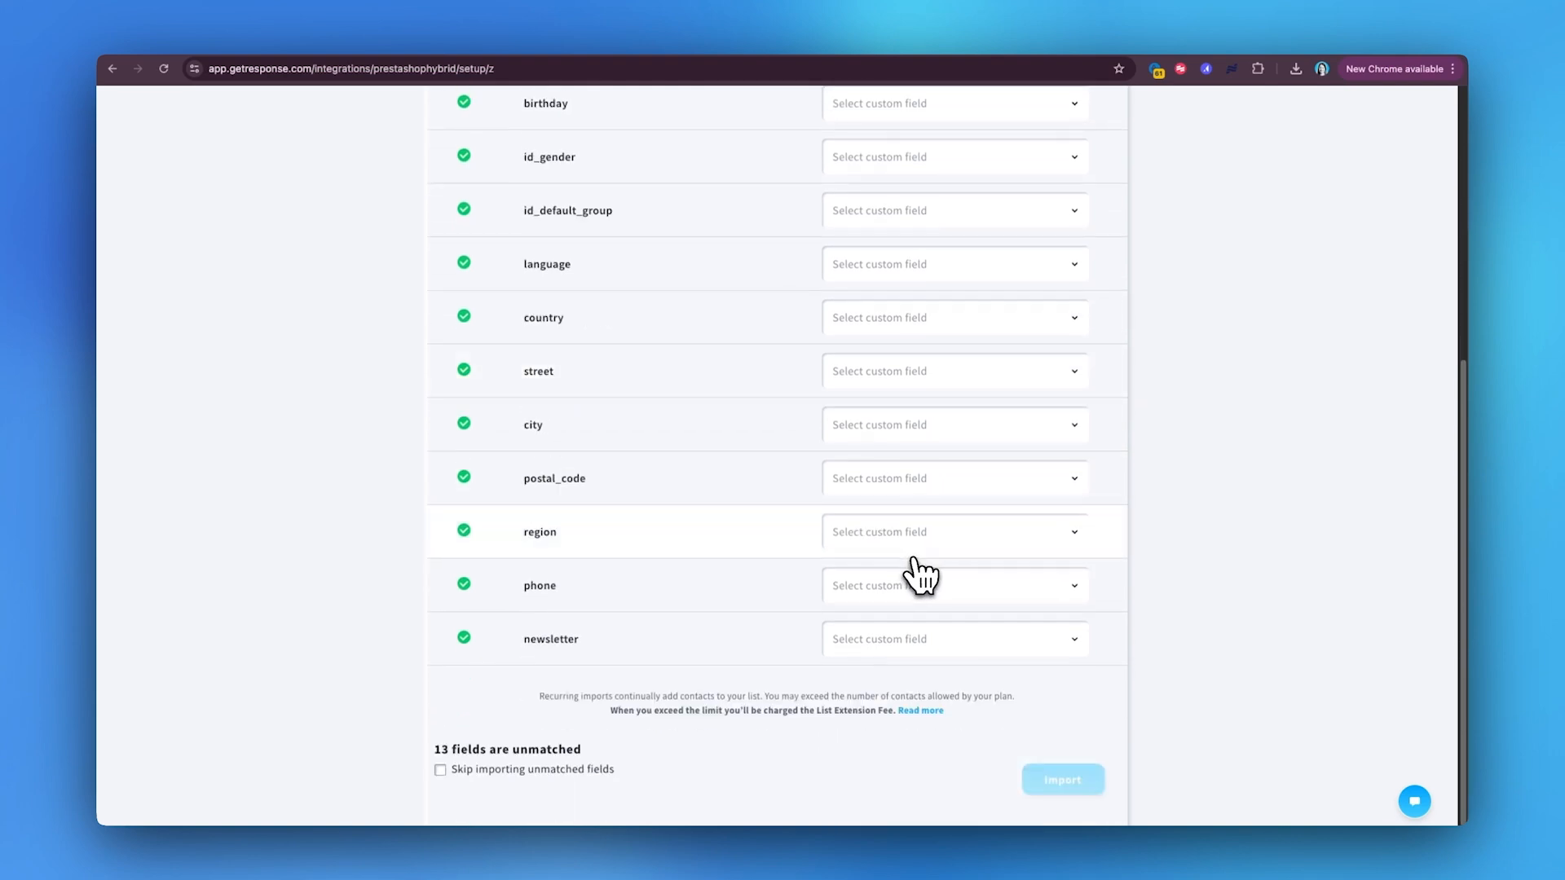
{"action": "scroll", "coordinate": [921, 575], "scroll_direction": "up", "scroll_amount": 5}
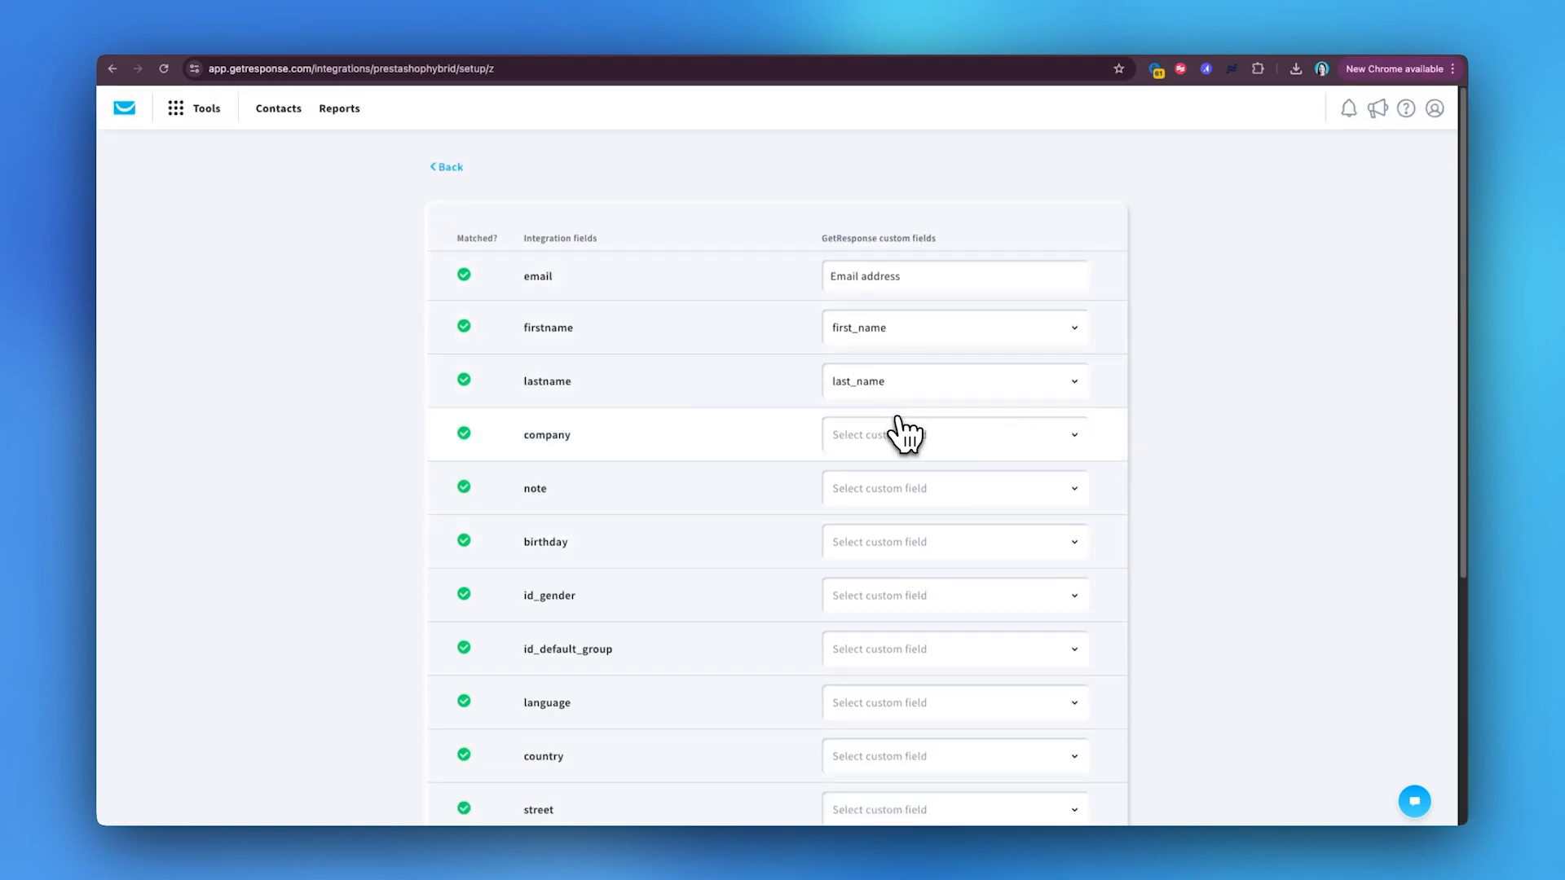
{"action": "scroll", "coordinate": [913, 554], "scroll_direction": "down", "scroll_amount": 5}
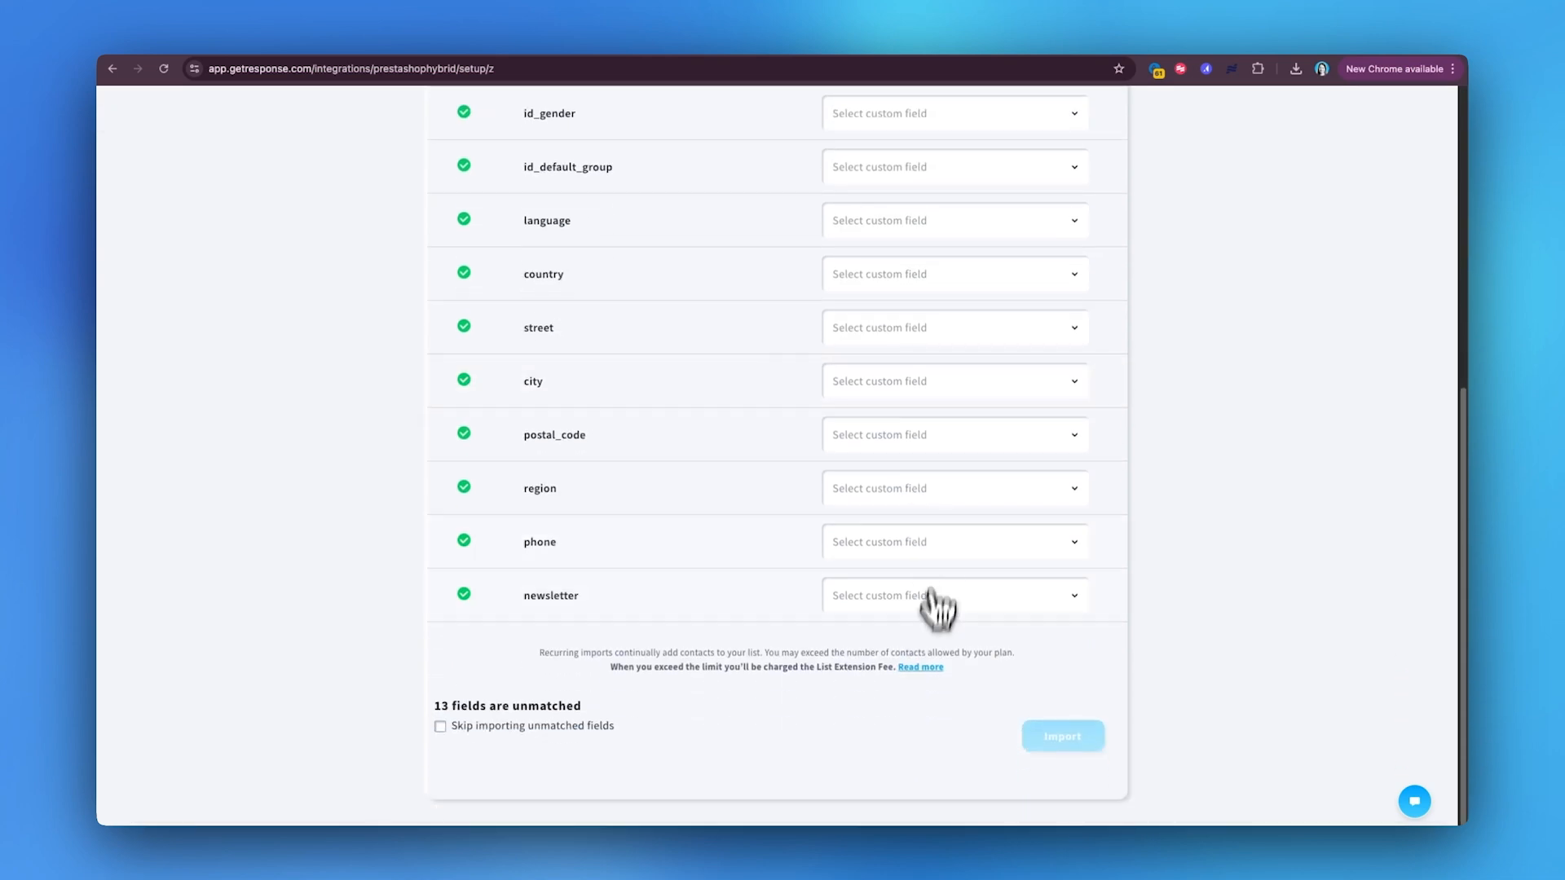
{"action": "left_click", "coordinate": [456, 728]}
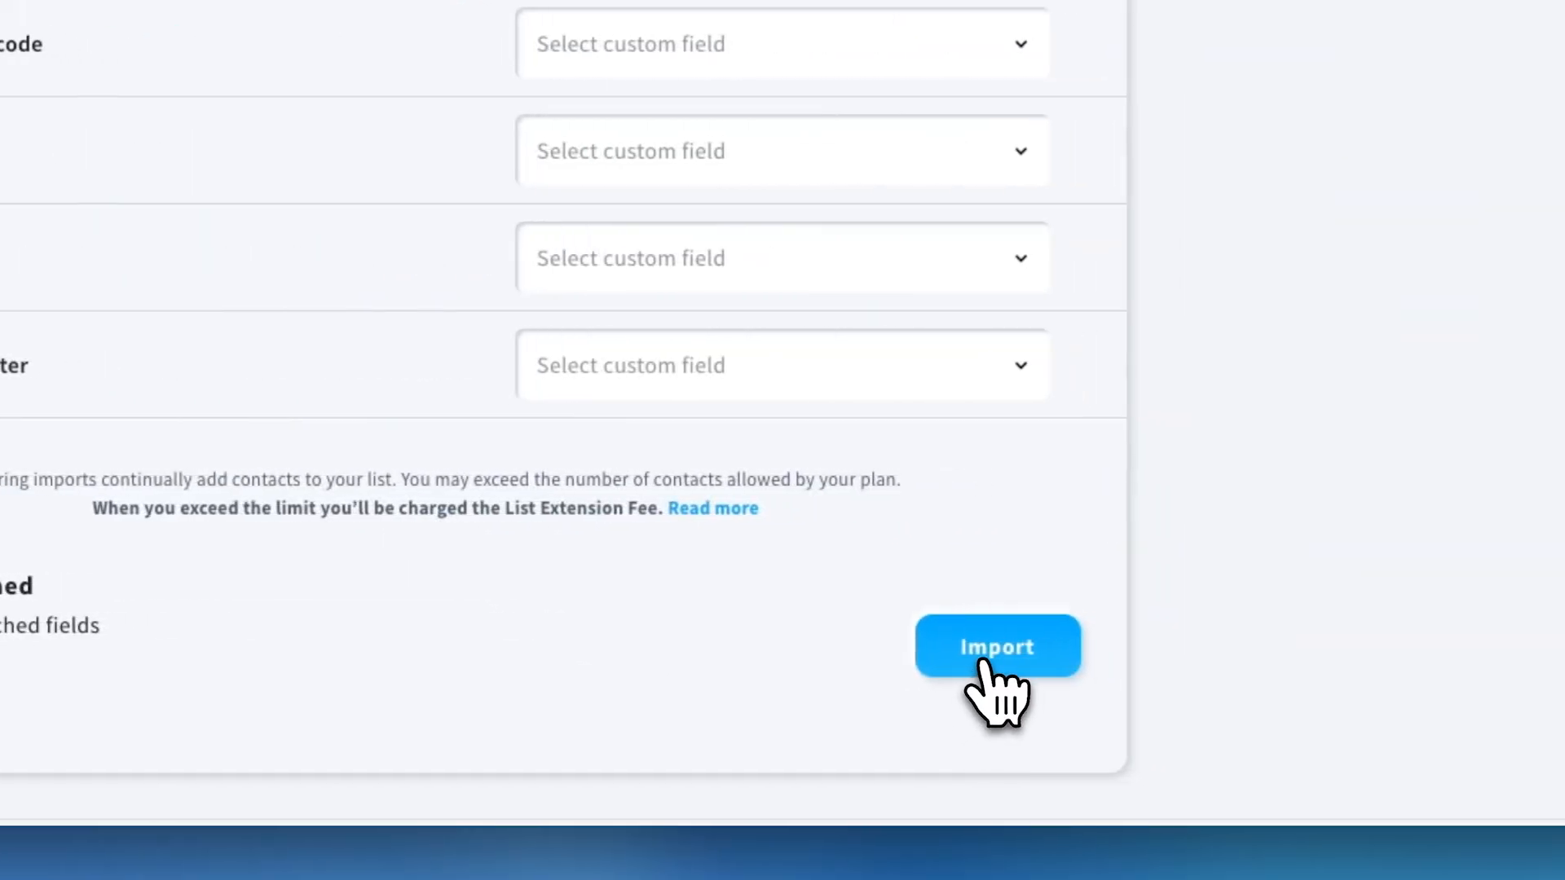
{"action": "left_click", "coordinate": [983, 662]}
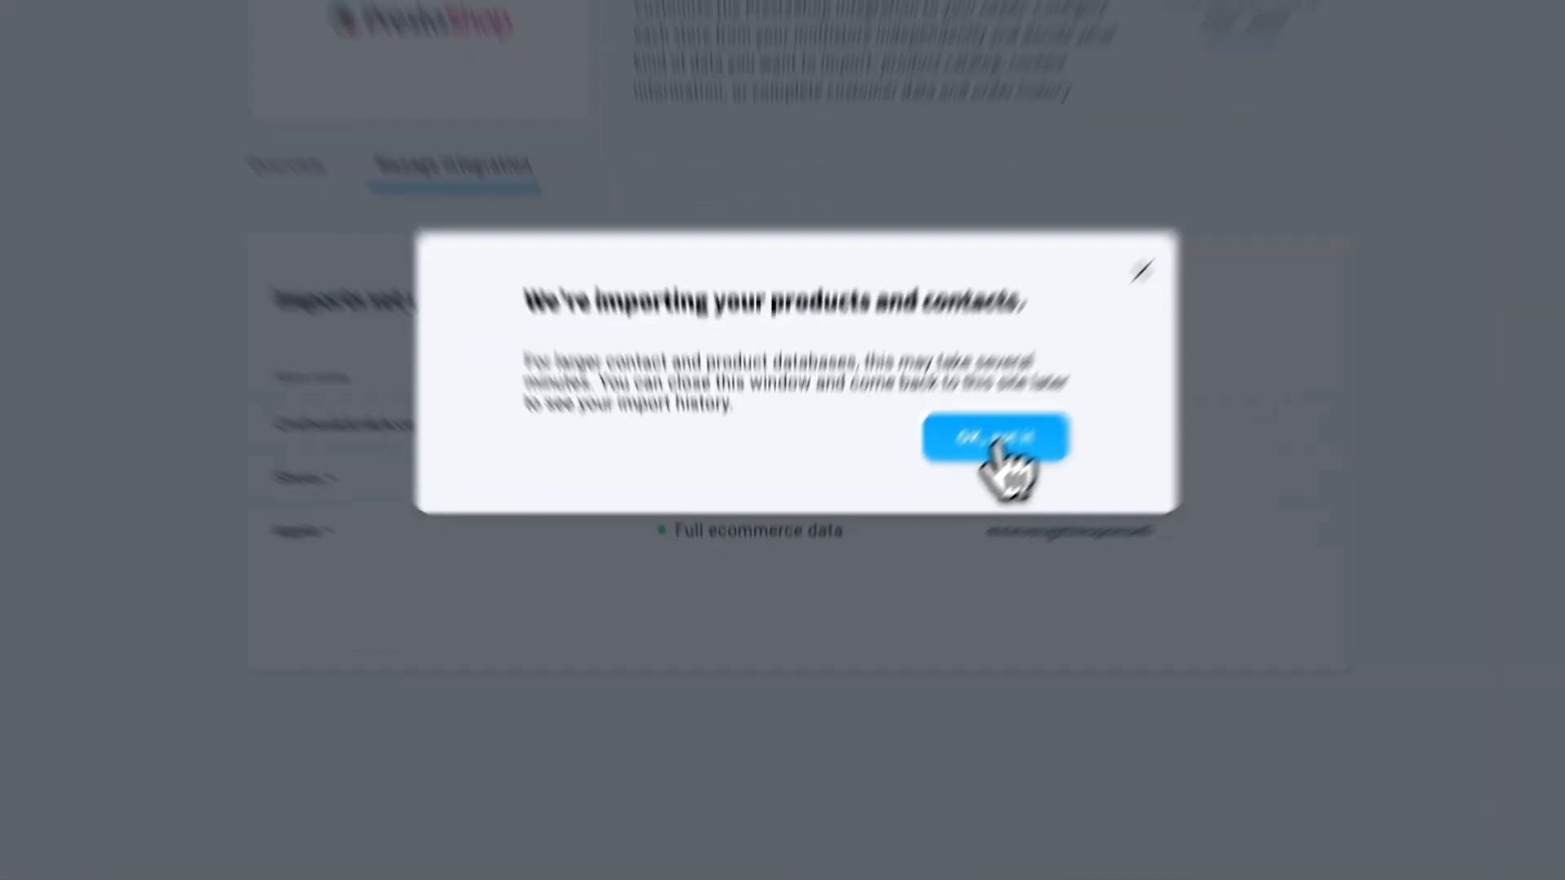
{"action": "left_click", "coordinate": [913, 532]}
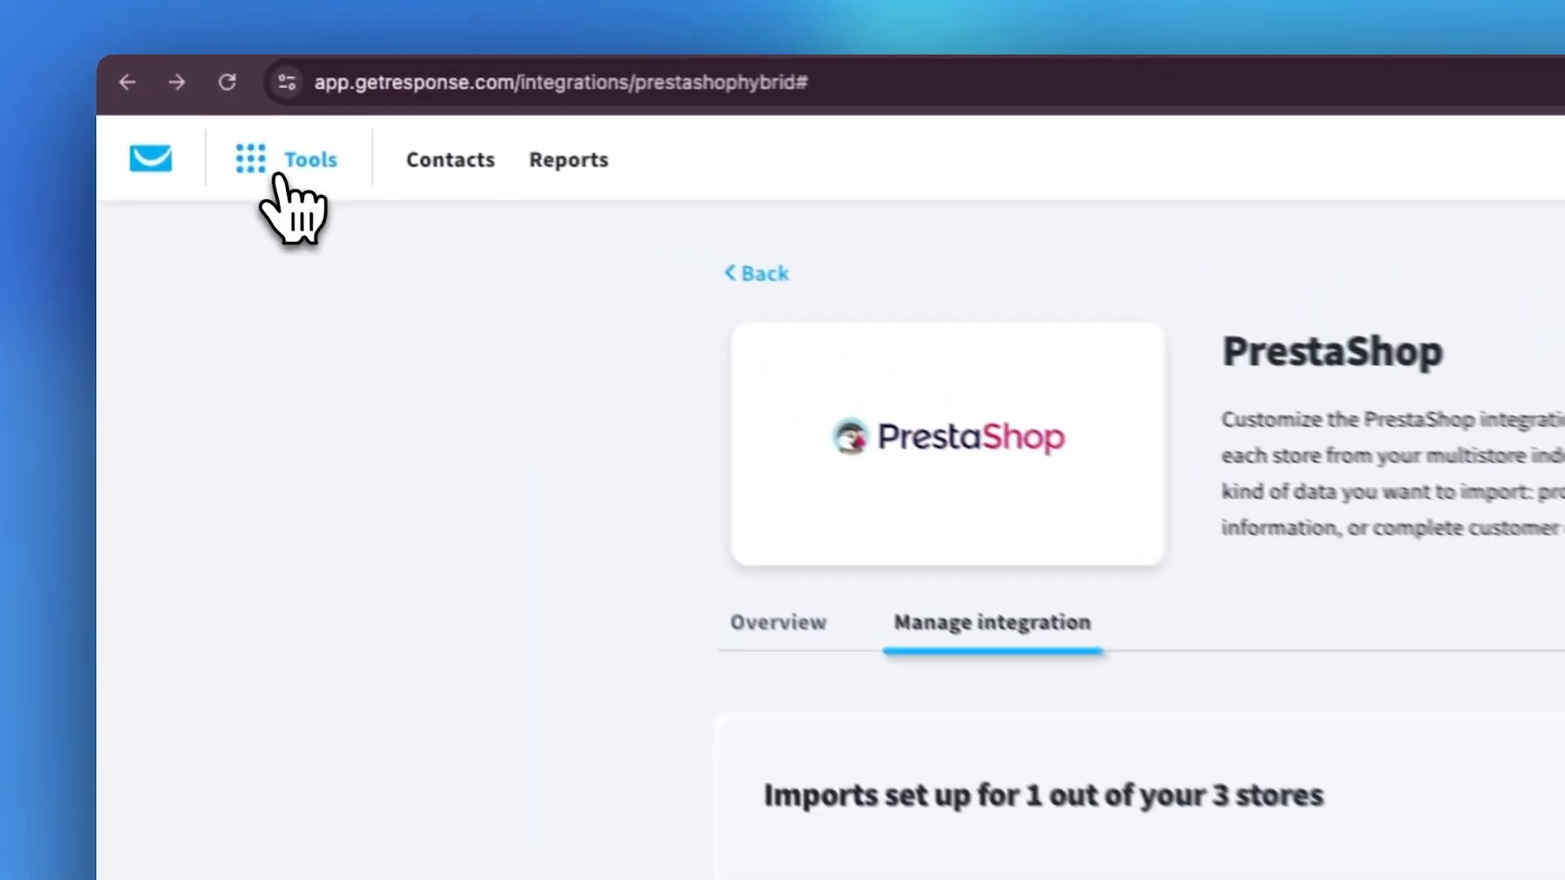
Open the Apple store from the ecommerce tools and look through its imported products
{"action": "left_click", "coordinate": [197, 109]}
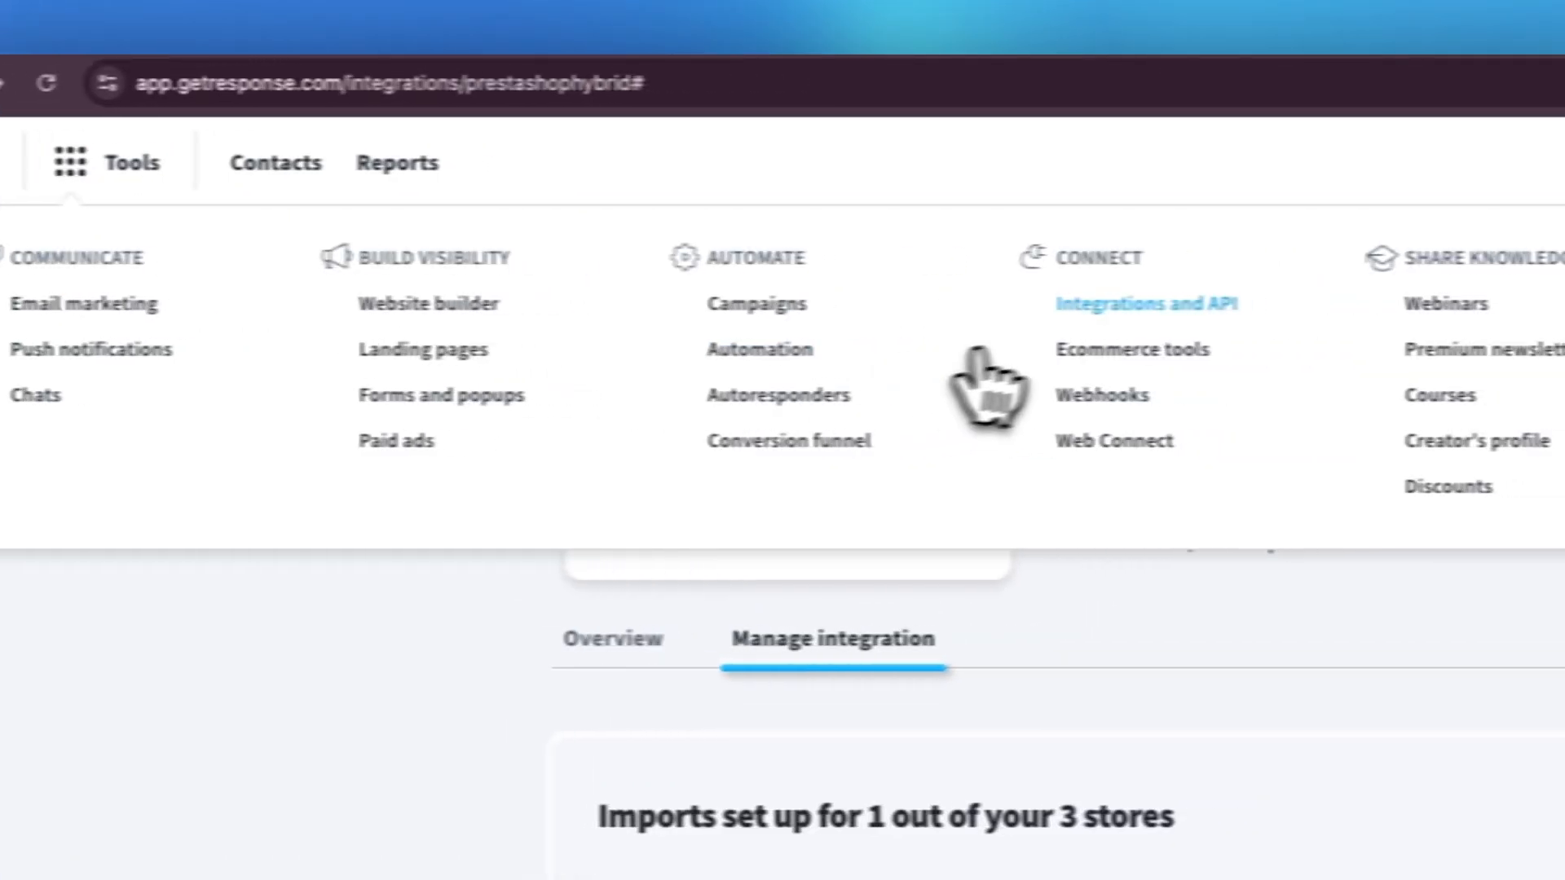
{"action": "left_click", "coordinate": [1321, 349]}
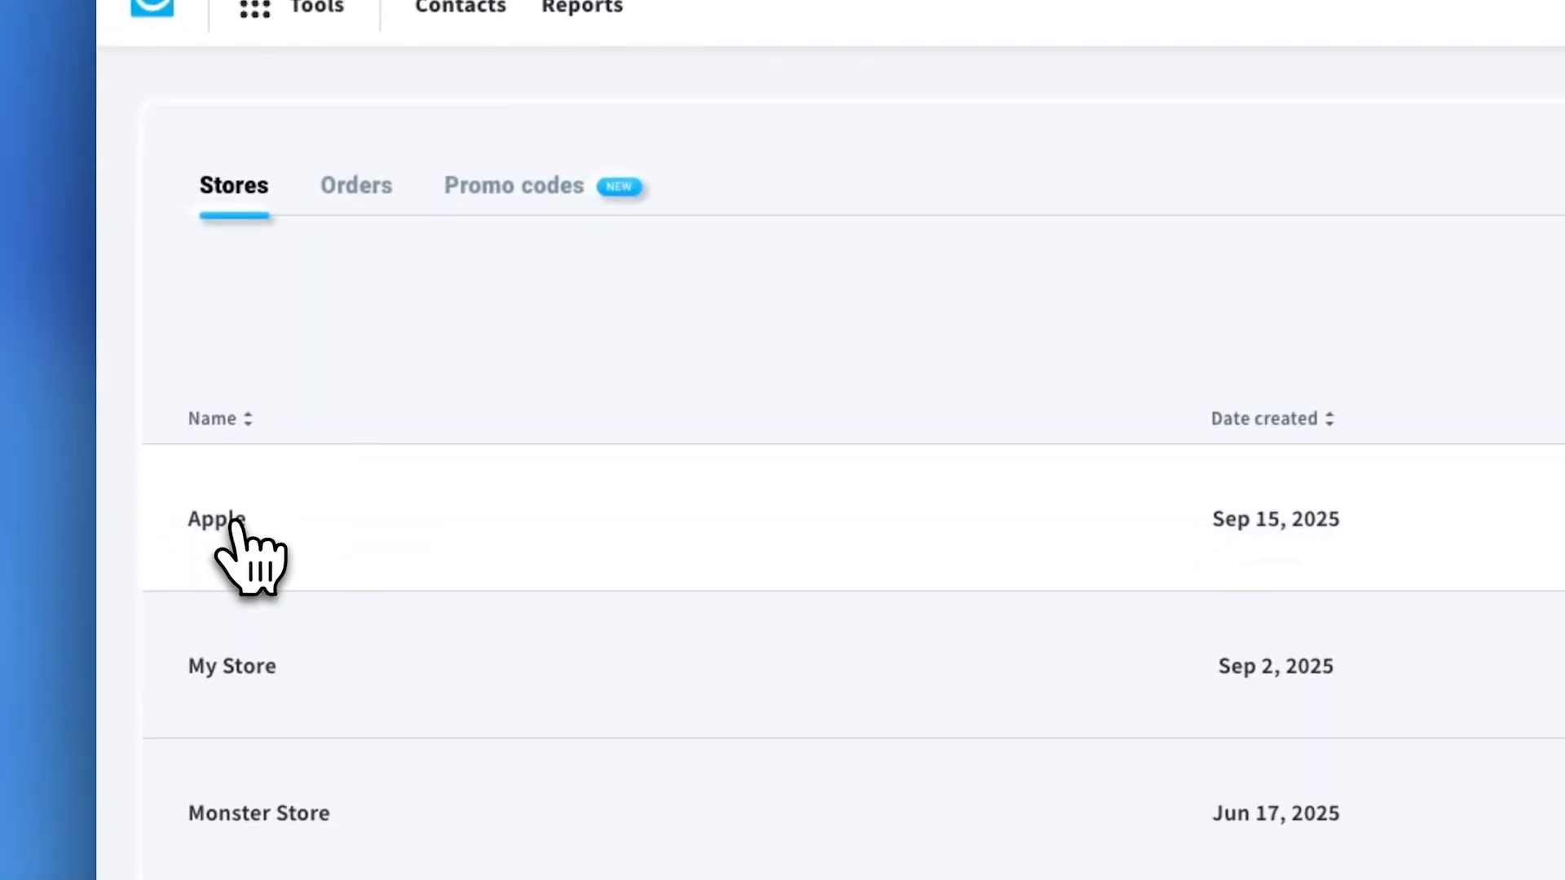
{"action": "left_click", "coordinate": [234, 524]}
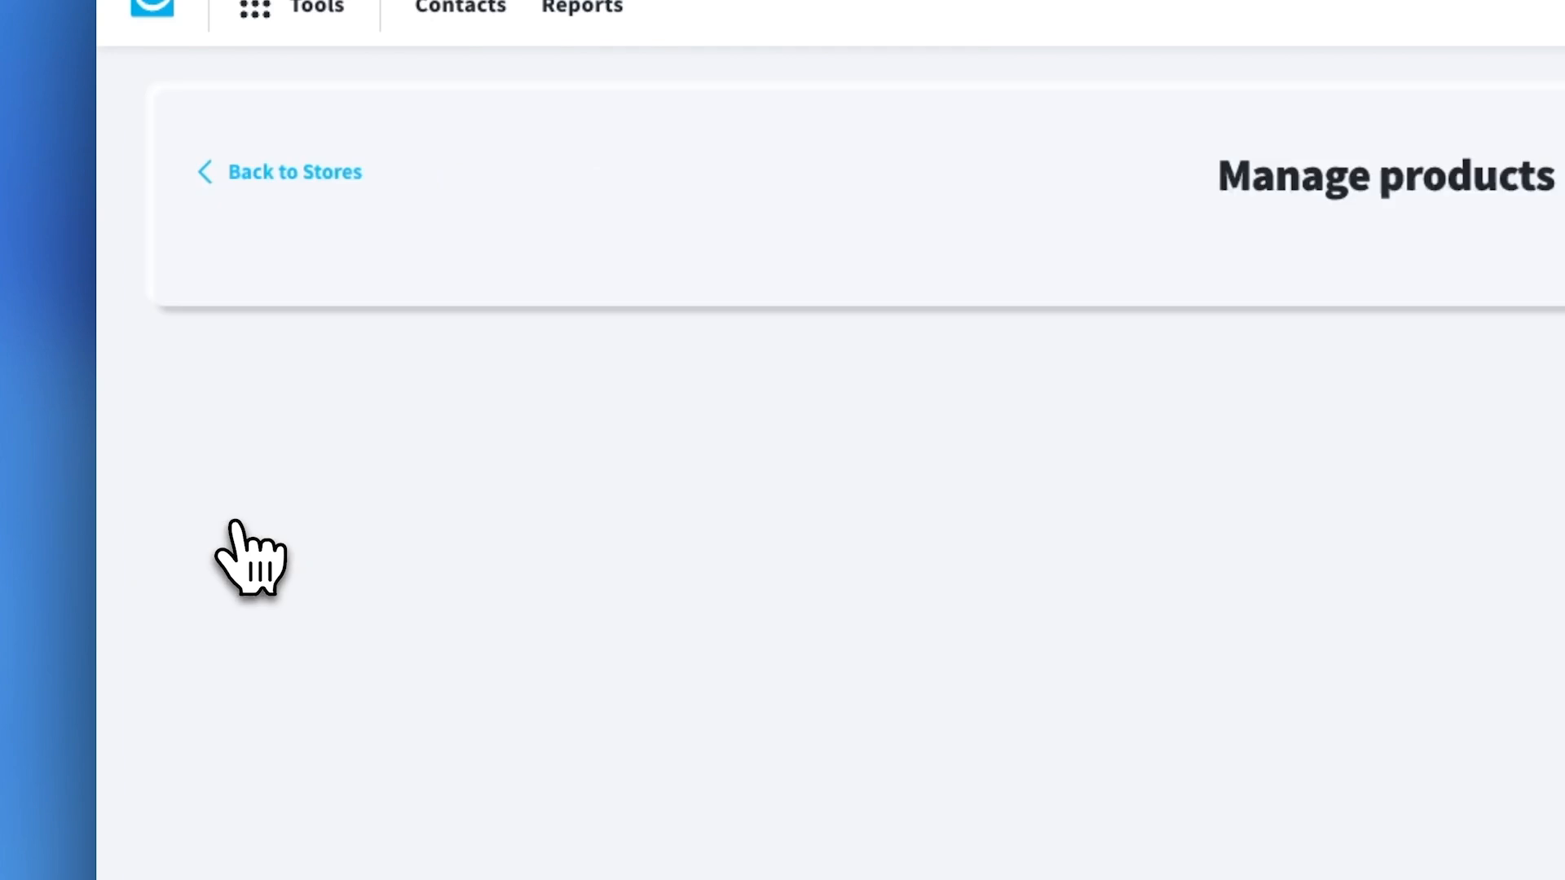
{"action": "scroll", "coordinate": [440, 440], "scroll_direction": "down", "scroll_amount": 5}
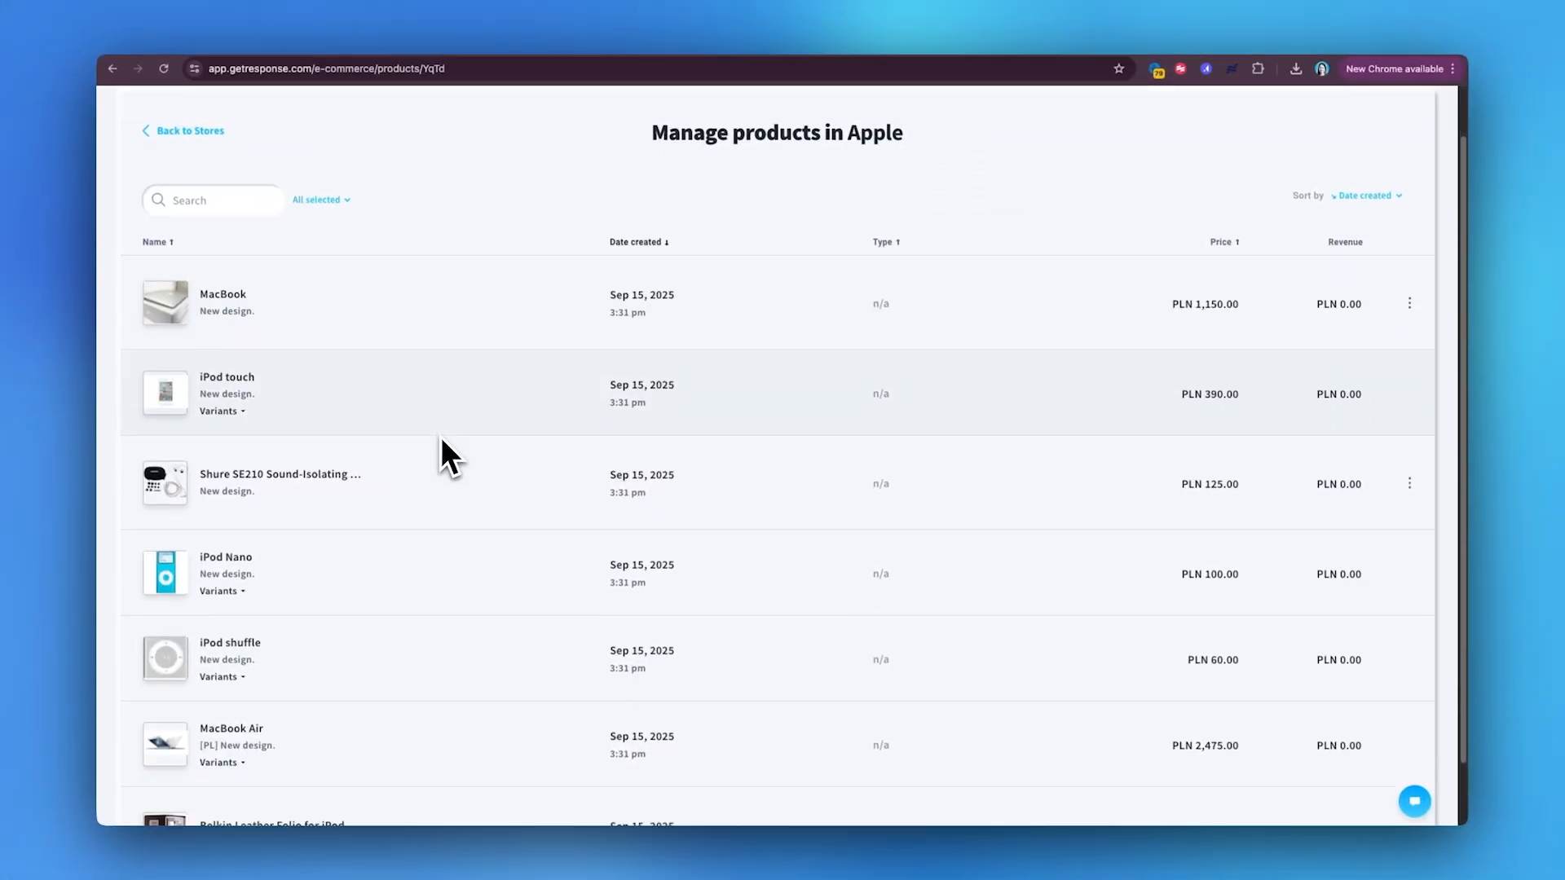
{"action": "scroll", "coordinate": [446, 446], "scroll_direction": "up", "scroll_amount": 5}
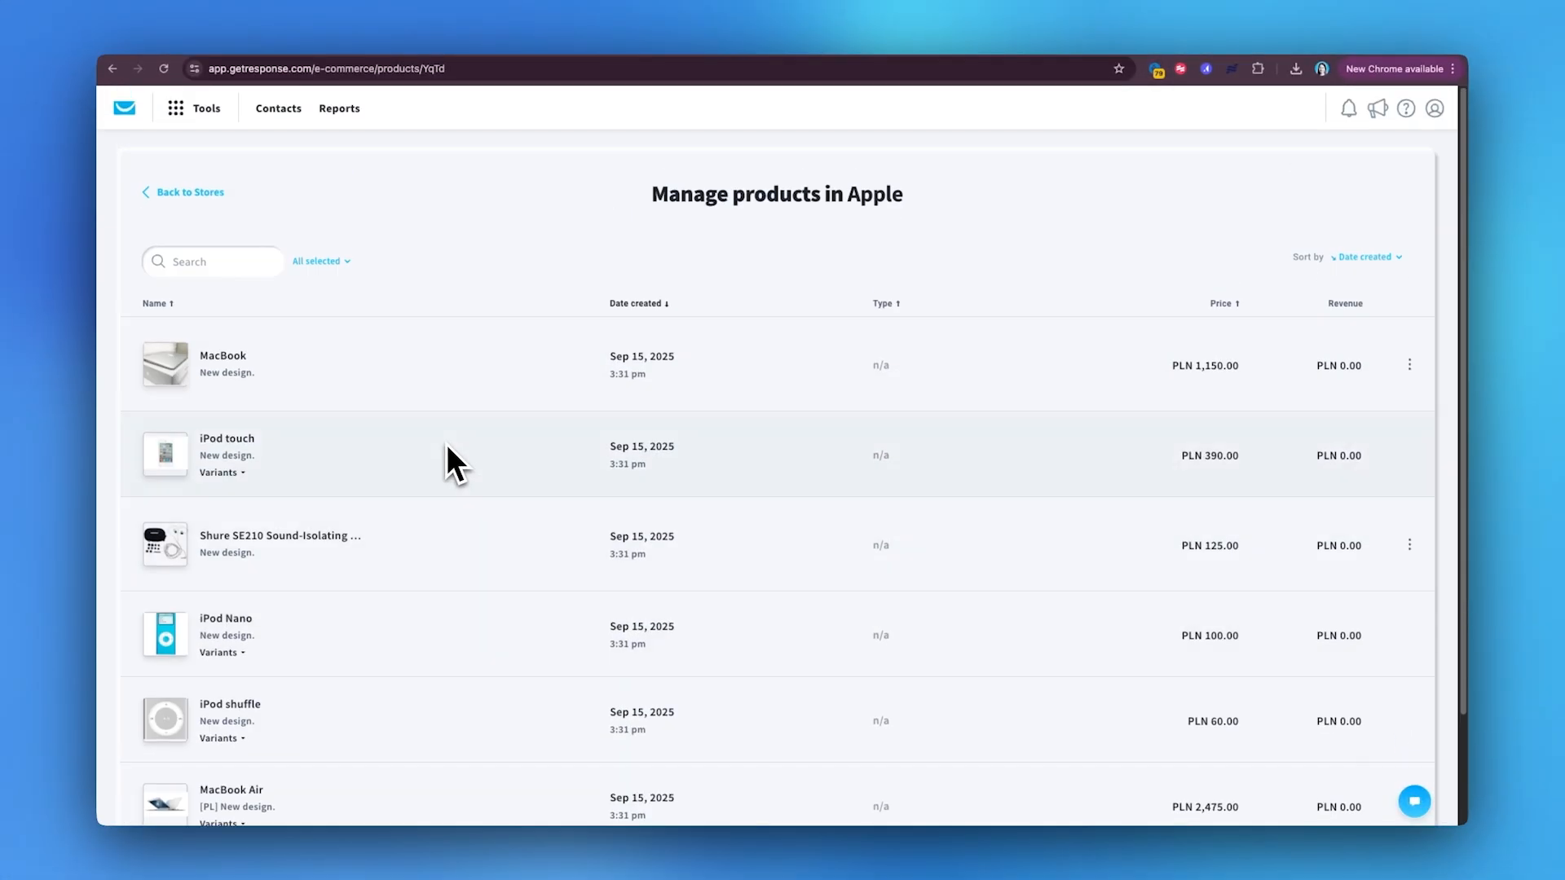